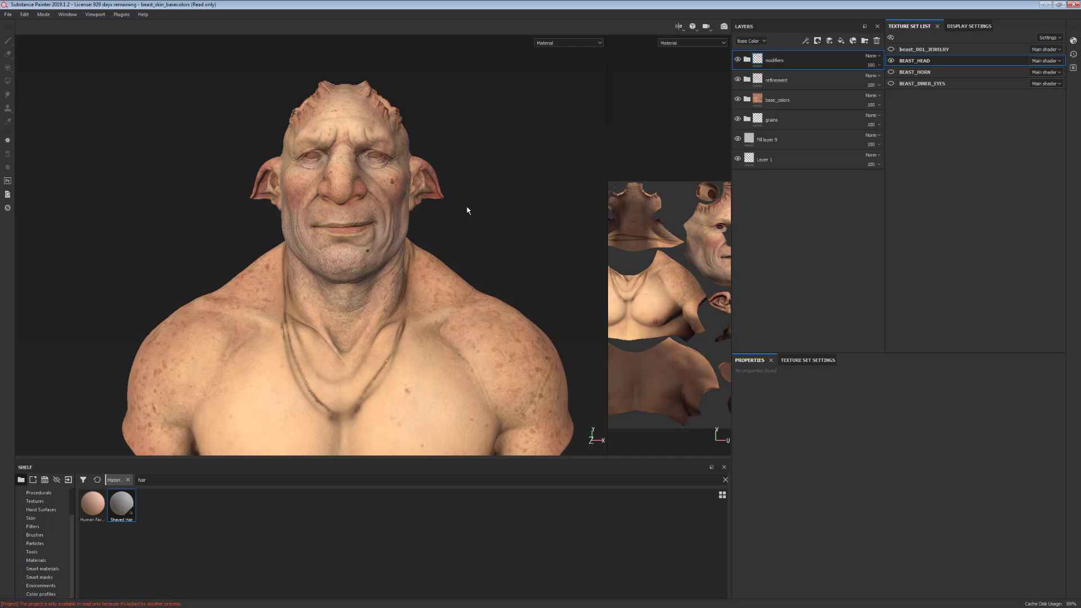
{"action": "left_click", "coordinate": [810, 361]}
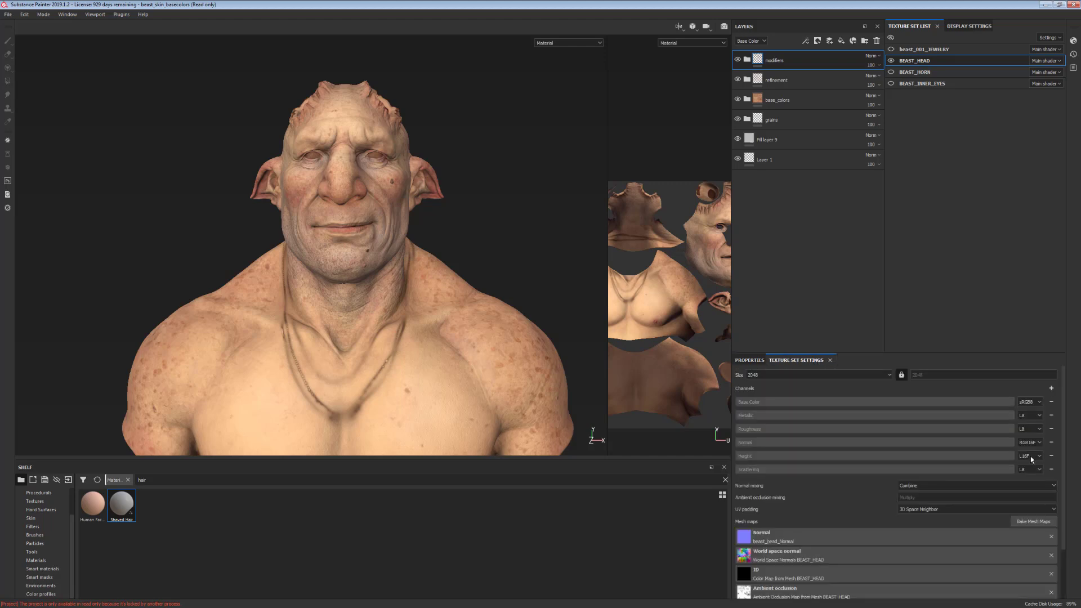
{"action": "scroll", "coordinate": [1063, 473], "scroll_direction": "down", "scroll_amount": 3}
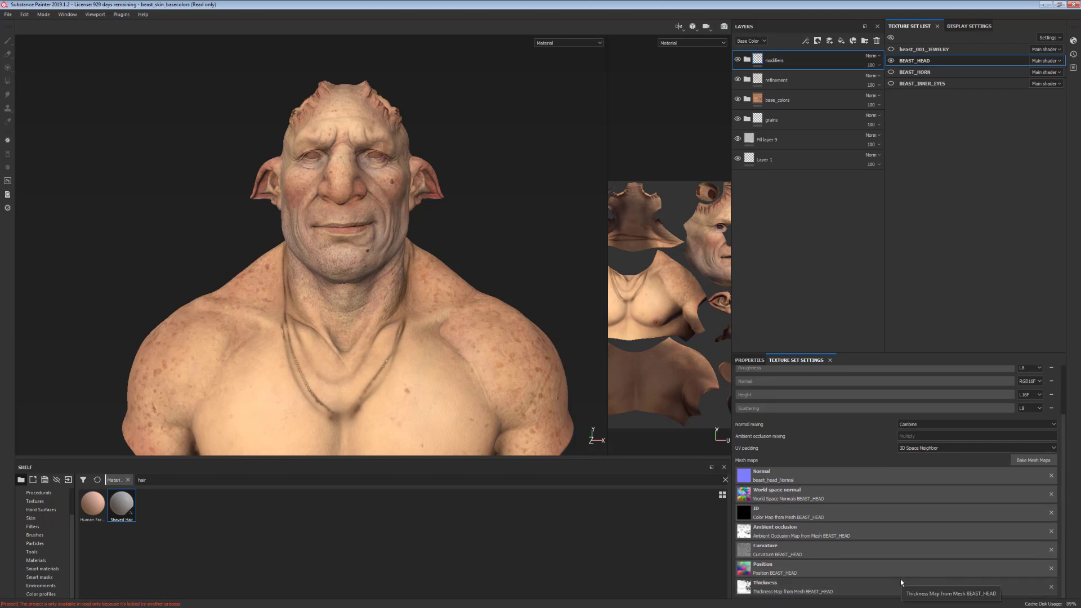
{"action": "mouse_move", "coordinate": [488, 242]}
{"action": "left_mouse_down", "text": "alt"}
{"action": "mouse_move", "coordinate": [502, 310]}
{"action": "mouse_move", "coordinate": [496, 264]}
{"action": "left_mouse_up", "text": "alt"}
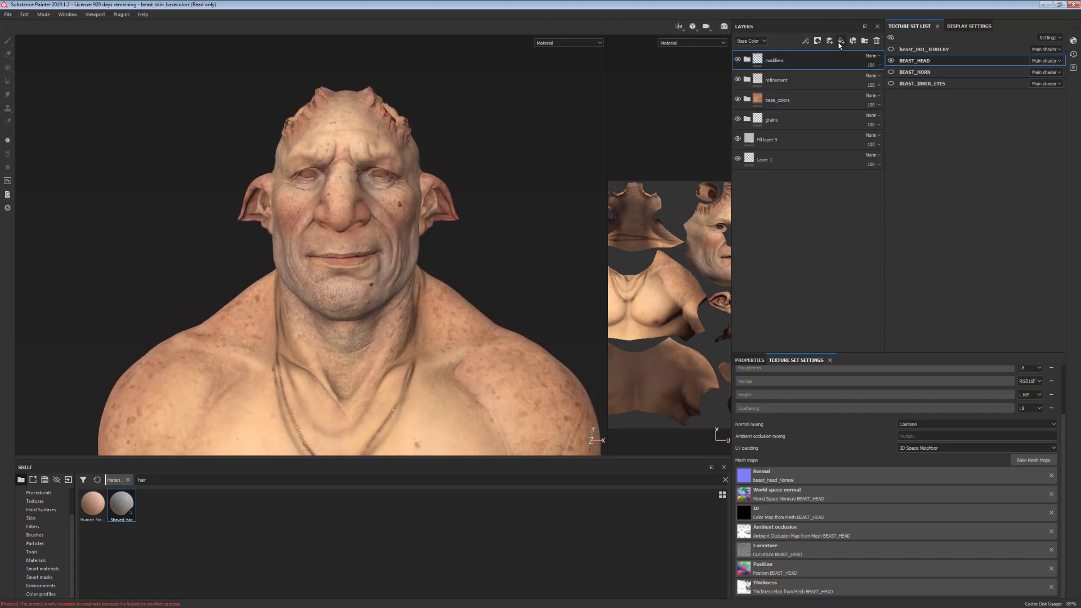
Step: Add a folder named SSS at the top of the stack with a fill layer inside
{"action": "left_click", "coordinate": [864, 41]}
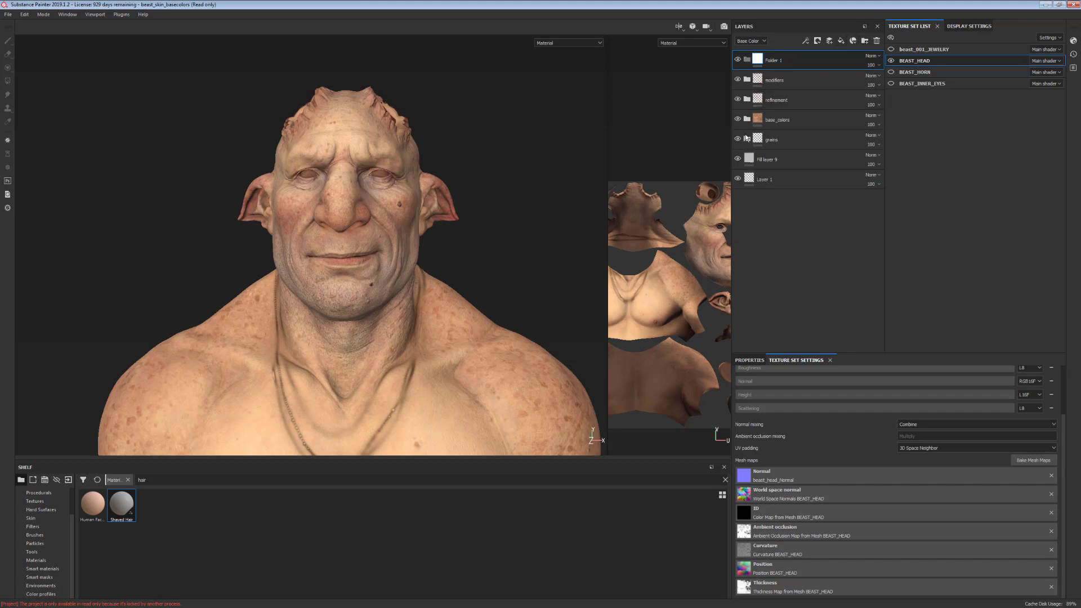
{"action": "type", "text": "SSS"}
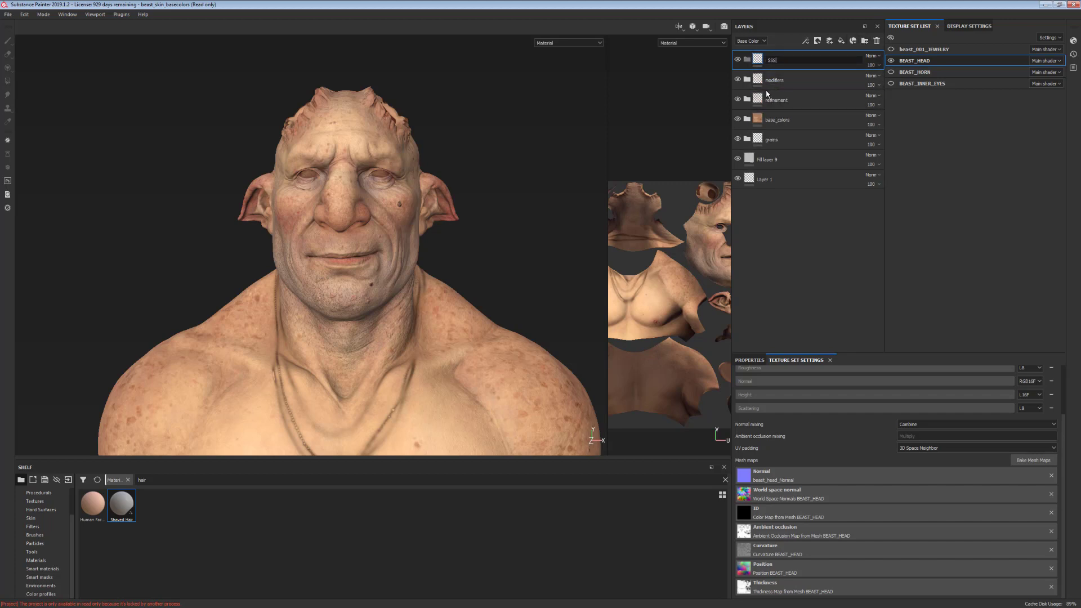
{"action": "key", "text": "Return"}
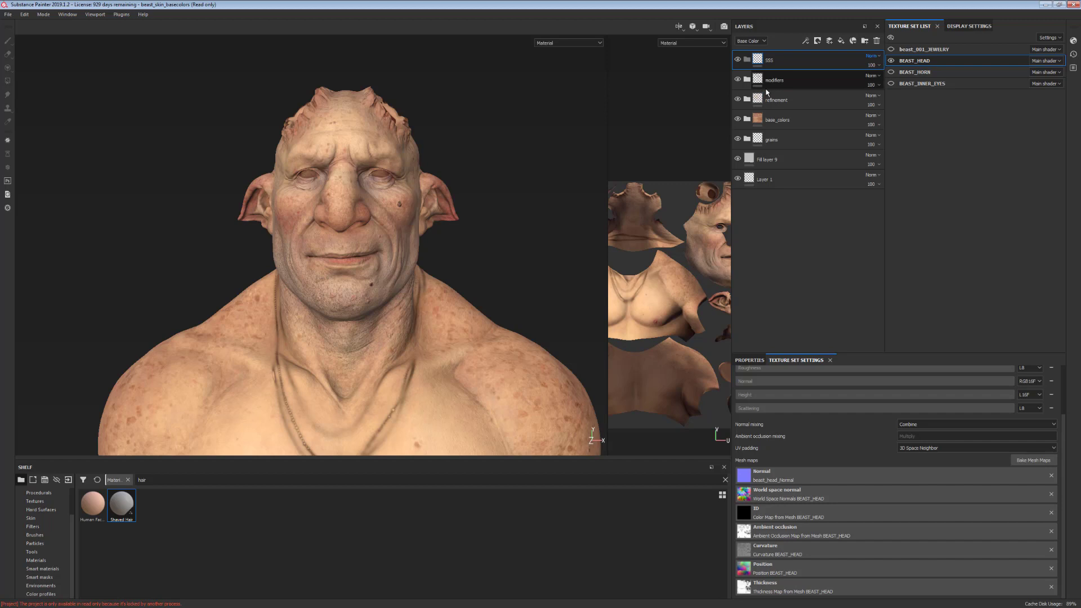
{"action": "left_click", "coordinate": [842, 42]}
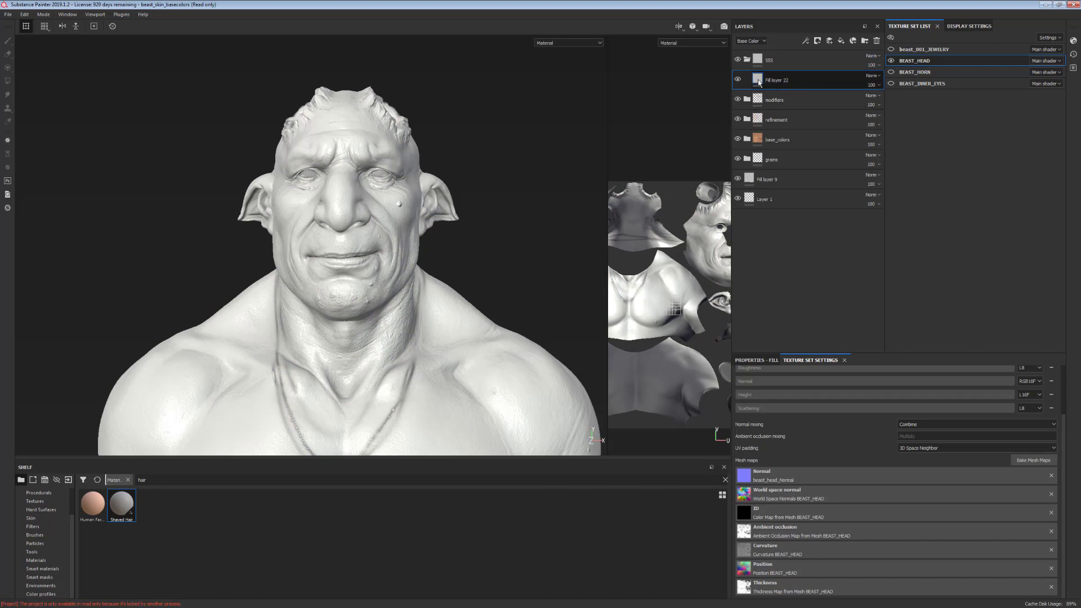
Step: Set the new fill layer's Base Color to solid black
{"action": "left_click", "coordinate": [759, 82]}
{"action": "left_click", "coordinate": [755, 360]}
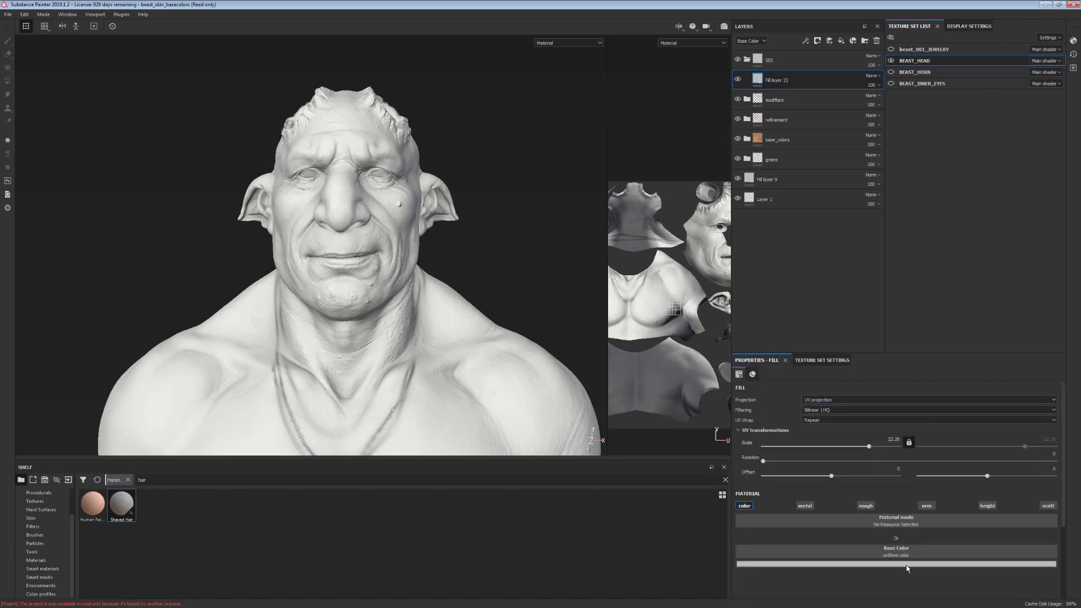
{"action": "left_click", "coordinate": [957, 562]}
{"action": "left_click", "coordinate": [919, 541]}
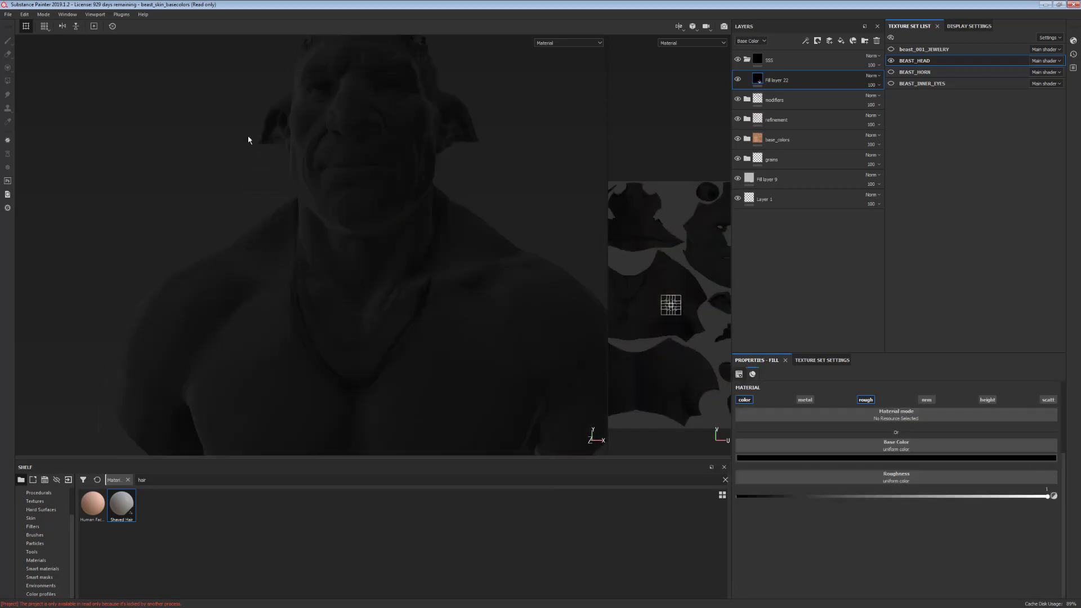
{"action": "scroll", "coordinate": [372, 220], "scroll_direction": "up", "scroll_amount": 2}
{"action": "left_click_drag", "start_coordinate": [372, 219], "coordinate": [403, 287], "text": "alt"}
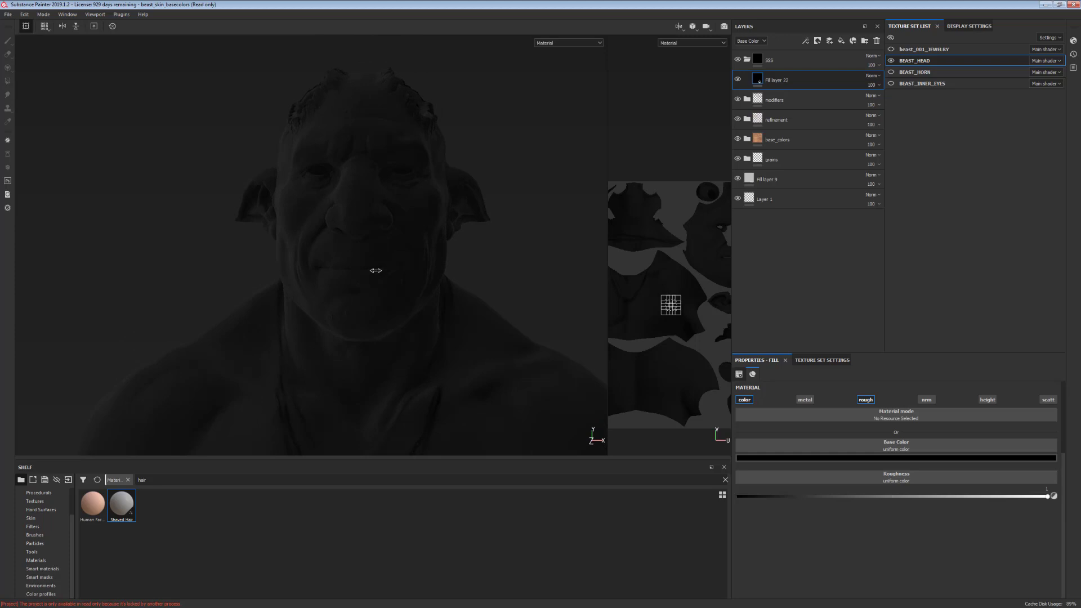
{"action": "right_click_drag", "start_coordinate": [376, 270], "coordinate": [391, 274], "text": "shift"}
{"action": "middle_click_drag", "start_coordinate": [466, 200], "coordinate": [460, 227]}
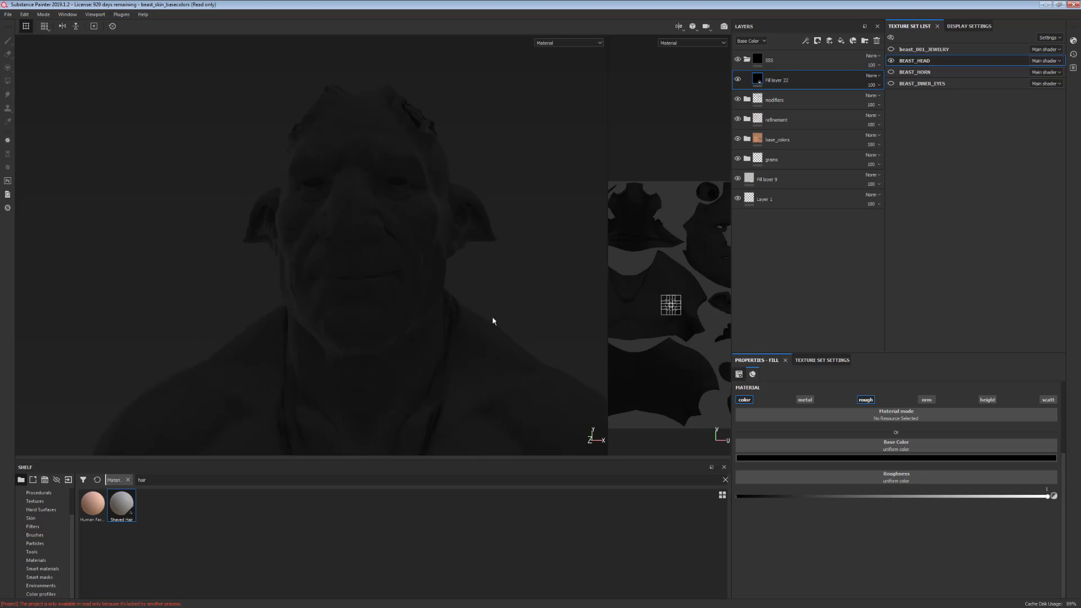
{"action": "mouse_move", "coordinate": [326, 229]}
{"action": "left_mouse_down", "text": "alt"}
{"action": "mouse_move", "coordinate": [350, 255]}
{"action": "mouse_move", "coordinate": [374, 201]}
{"action": "mouse_move", "coordinate": [453, 261]}
{"action": "left_mouse_up", "text": "alt"}
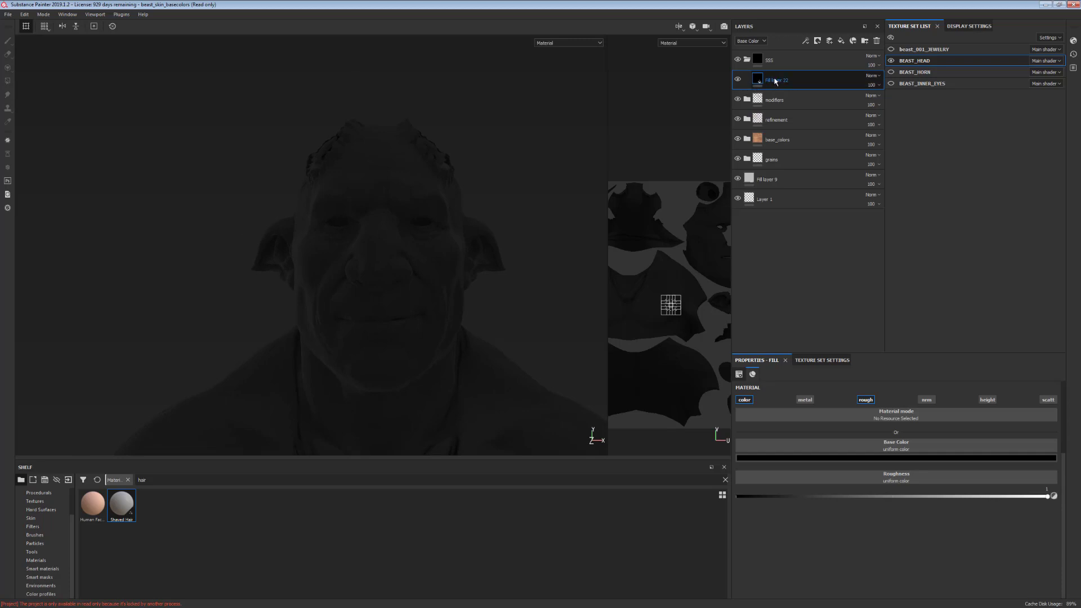
Step: Add a colour-only white fill layer above the black one and preview the base colour channel
{"action": "left_click", "coordinate": [841, 41]}
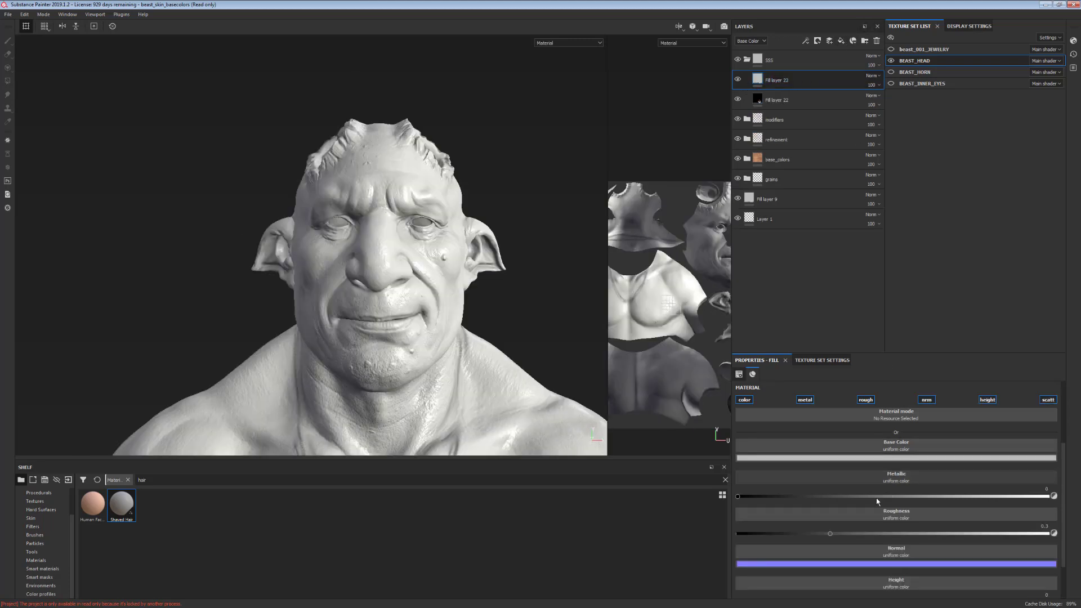
{"action": "left_click", "coordinate": [746, 401]}
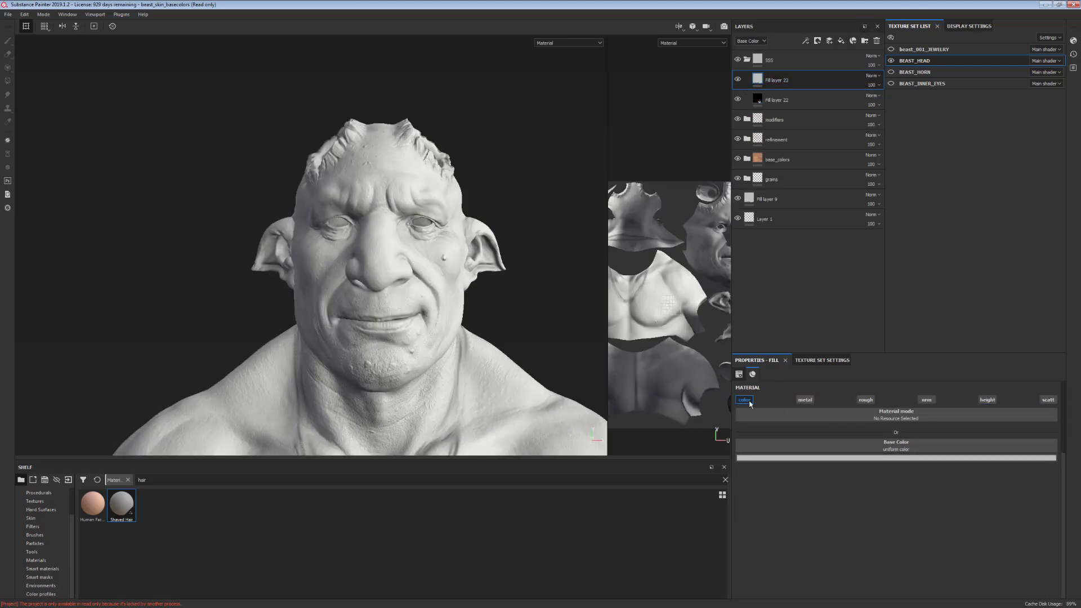
{"action": "left_click", "coordinate": [909, 458]}
{"action": "left_click", "coordinate": [927, 489]}
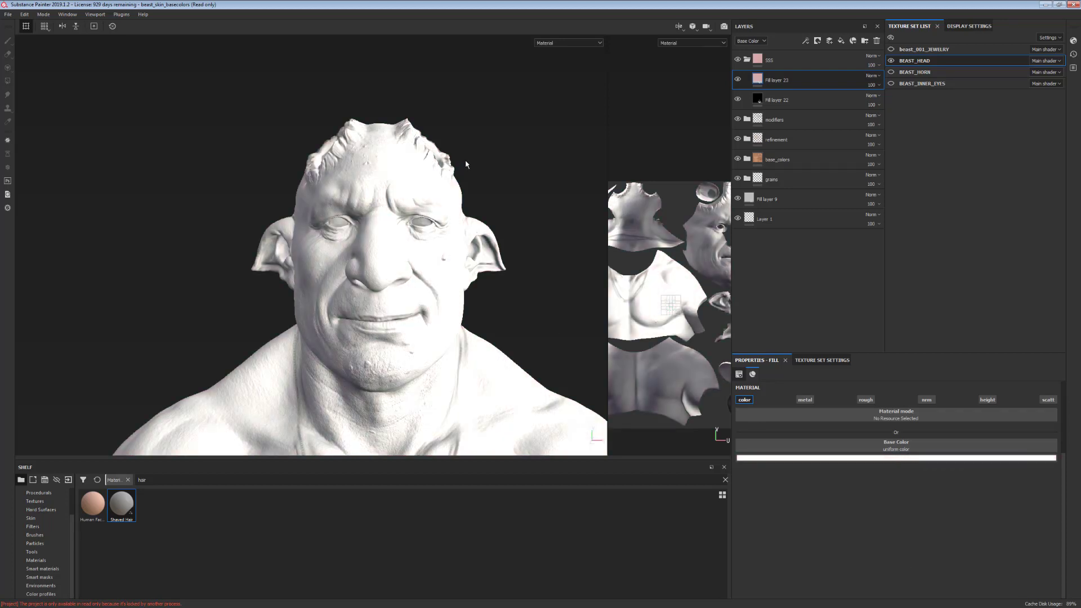
{"action": "scroll", "coordinate": [426, 225], "scroll_direction": "up", "scroll_amount": 2}
{"action": "left_click_drag", "start_coordinate": [426, 224], "coordinate": [490, 204], "text": "alt"}
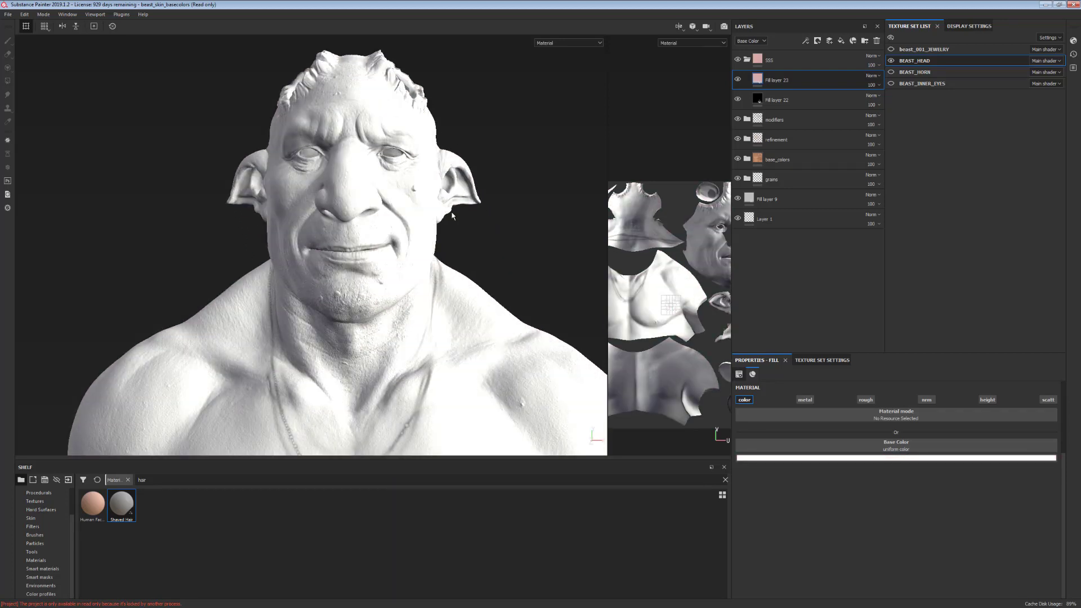
{"action": "key", "text": "c"}
{"action": "key", "text": "m"}
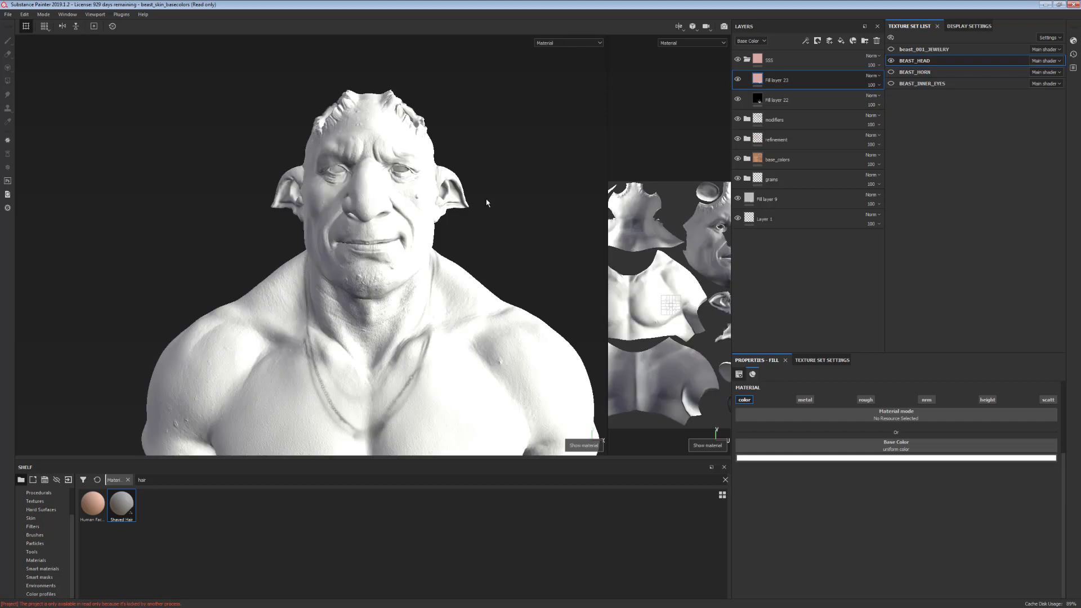
{"action": "scroll", "coordinate": [486, 194], "scroll_direction": "up", "scroll_amount": 2}
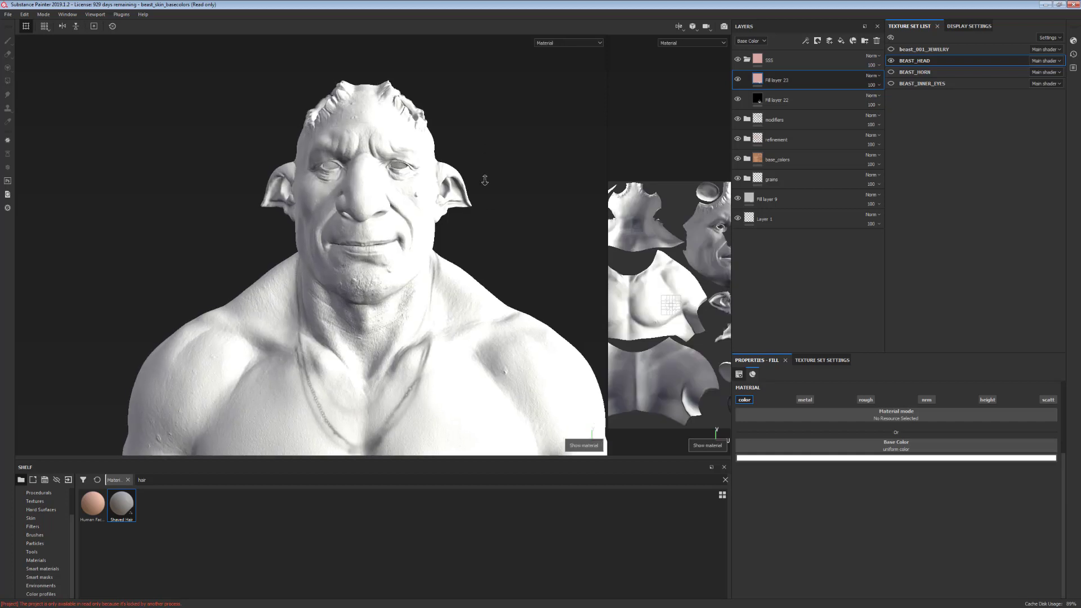
Step: Give Fill layer 23 a bitmap mask using the Thickness map
{"action": "right_click", "coordinate": [789, 82]}
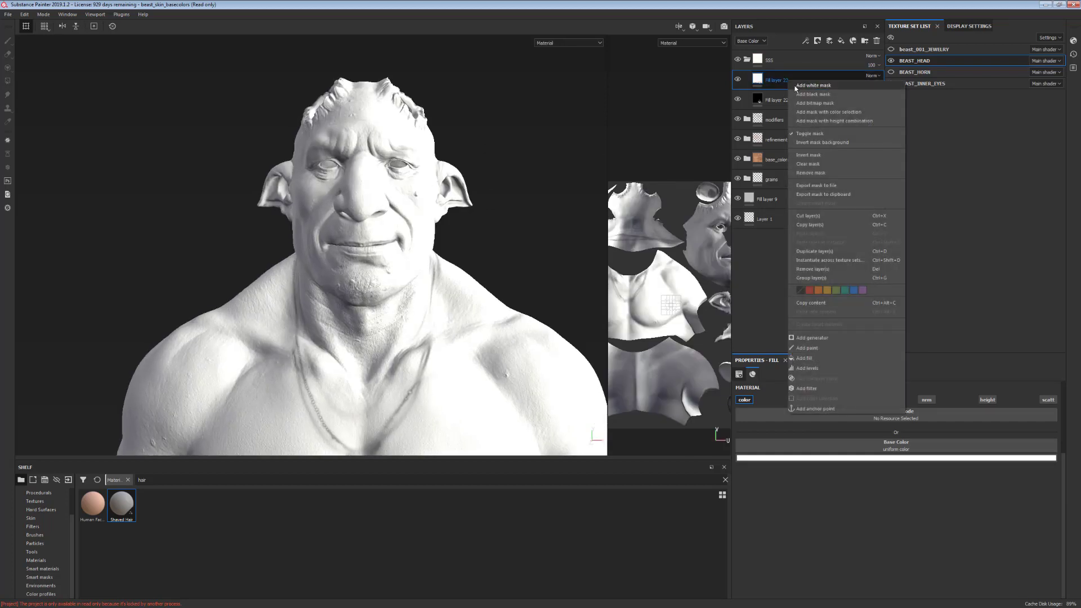
{"action": "left_click", "coordinate": [799, 102]}
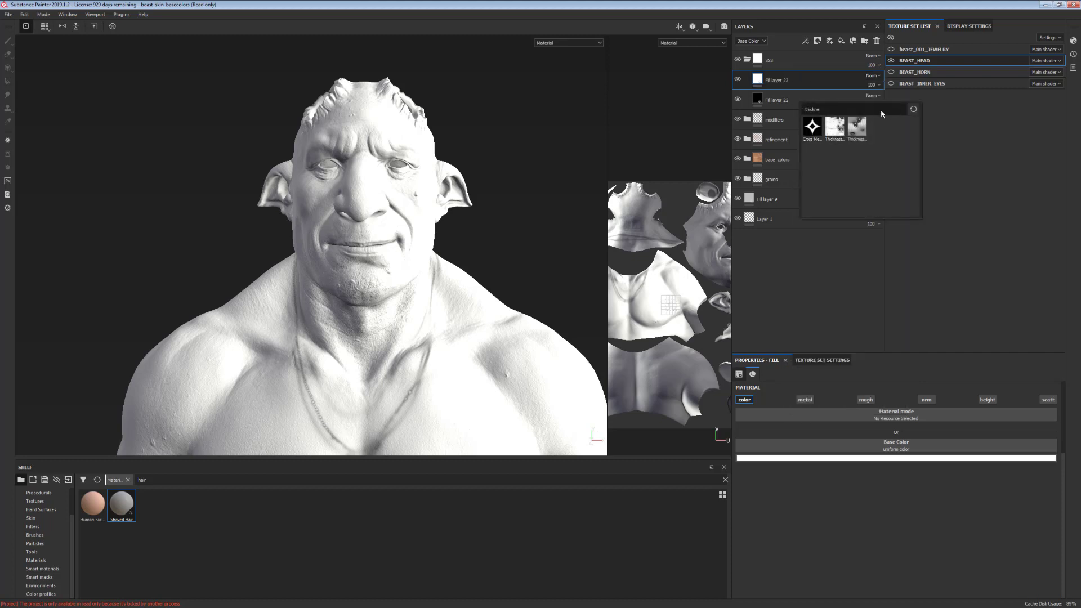
{"action": "left_click", "coordinate": [836, 129]}
{"action": "mouse_move", "coordinate": [502, 225]}
{"action": "left_mouse_down", "text": "alt"}
{"action": "mouse_move", "coordinate": [302, 237]}
{"action": "mouse_move", "coordinate": [514, 230]}
{"action": "mouse_move", "coordinate": [482, 242]}
{"action": "mouse_move", "coordinate": [508, 286]}
{"action": "mouse_move", "coordinate": [398, 306]}
{"action": "mouse_move", "coordinate": [357, 367]}
{"action": "mouse_move", "coordinate": [509, 282]}
{"action": "mouse_move", "coordinate": [495, 285]}
{"action": "mouse_move", "coordinate": [486, 188]}
{"action": "mouse_move", "coordinate": [511, 360]}
{"action": "mouse_move", "coordinate": [554, 333]}
{"action": "mouse_move", "coordinate": [312, 389]}
{"action": "mouse_move", "coordinate": [518, 391]}
{"action": "left_mouse_up", "text": "alt"}
{"action": "mouse_move", "coordinate": [462, 191]}
{"action": "left_mouse_down", "text": "alt"}
{"action": "mouse_move", "coordinate": [518, 169]}
{"action": "mouse_move", "coordinate": [417, 222]}
{"action": "left_mouse_up", "text": "alt"}
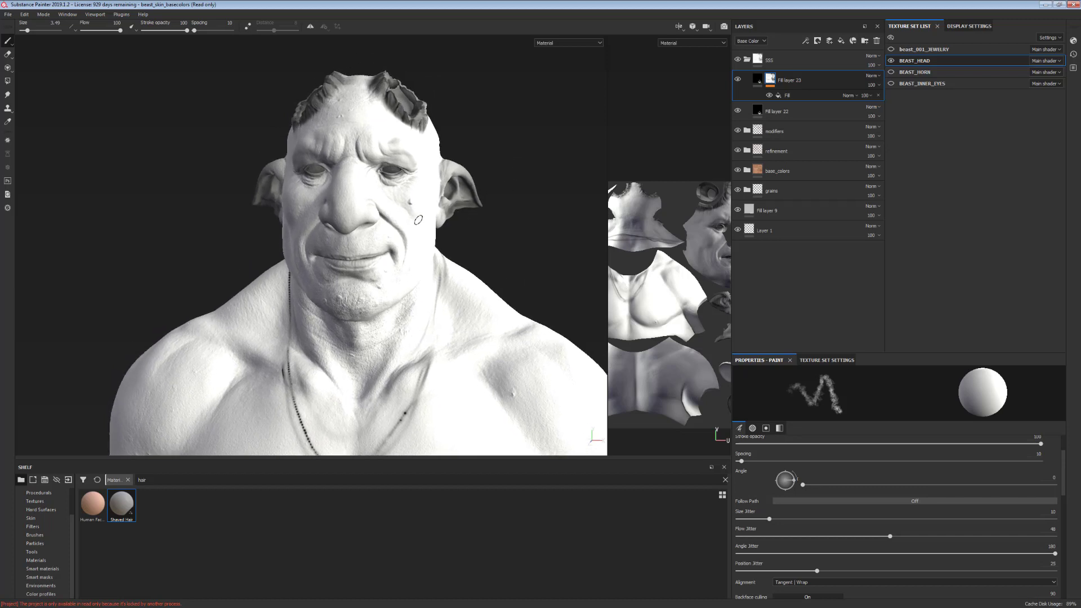
{"action": "mouse_move", "coordinate": [464, 197]}
{"action": "left_mouse_down", "text": "alt"}
{"action": "mouse_move", "coordinate": [478, 187]}
{"action": "mouse_move", "coordinate": [471, 222]}
{"action": "left_mouse_up", "text": "alt"}
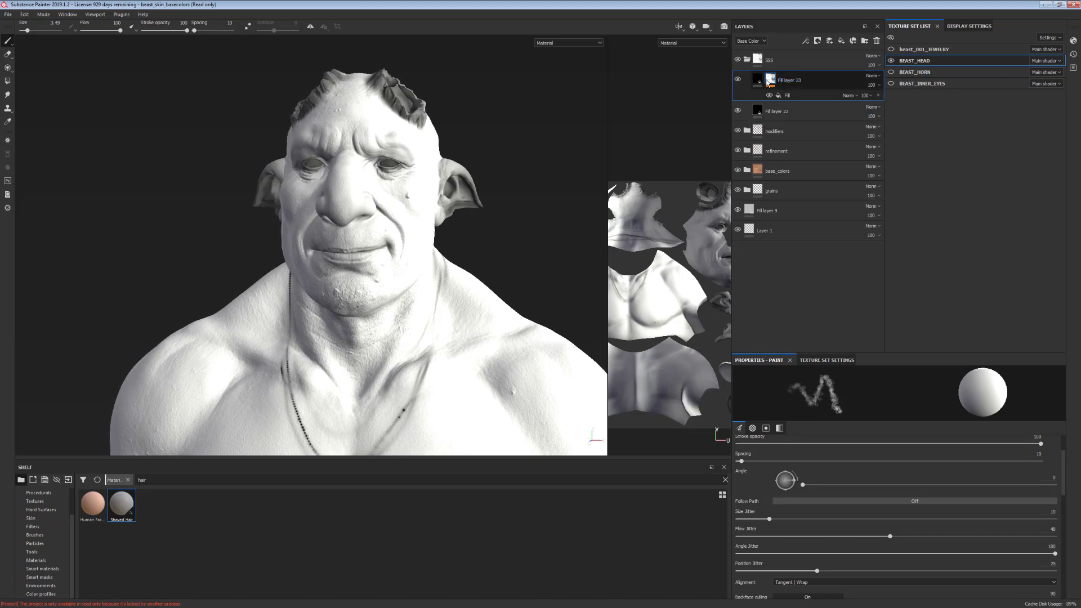
Step: Add an inverted Levels effect to Fill layer 23's mask
{"action": "right_click", "coordinate": [769, 78]}
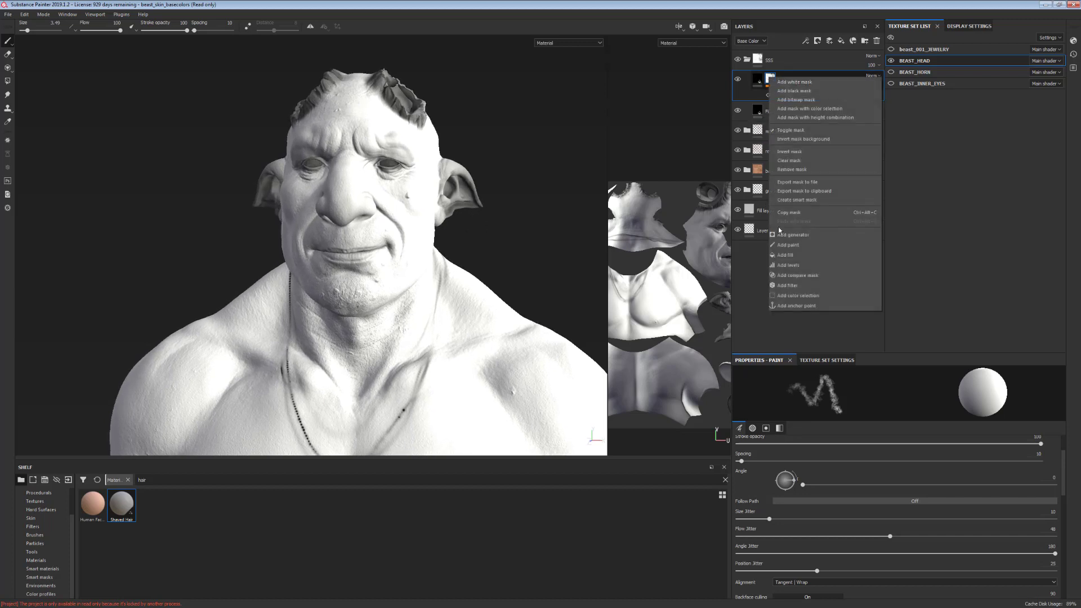
{"action": "left_click", "coordinate": [795, 267]}
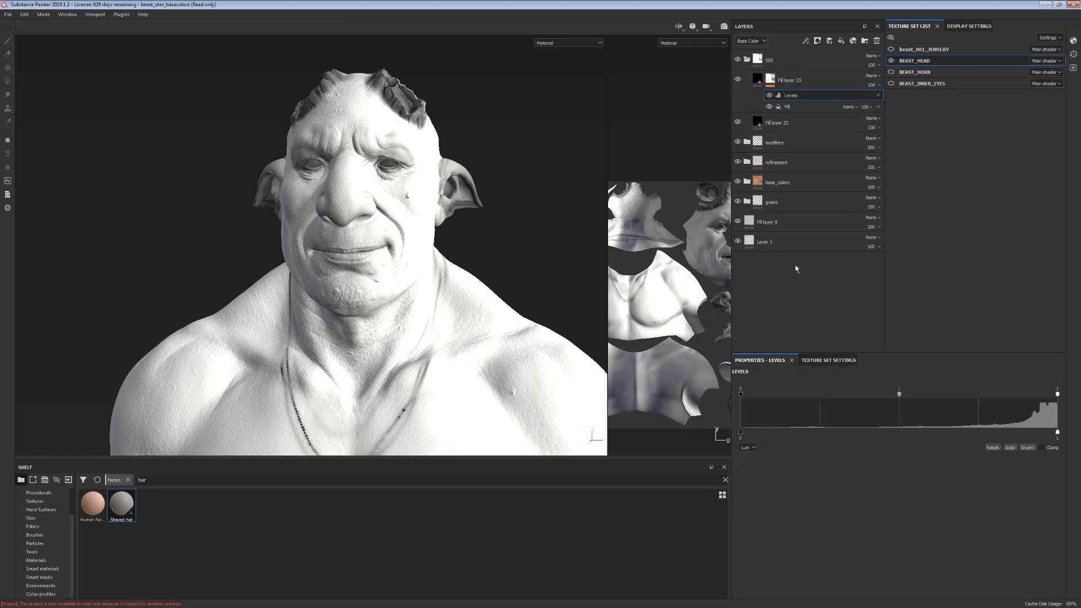
{"action": "left_click", "coordinate": [1027, 448]}
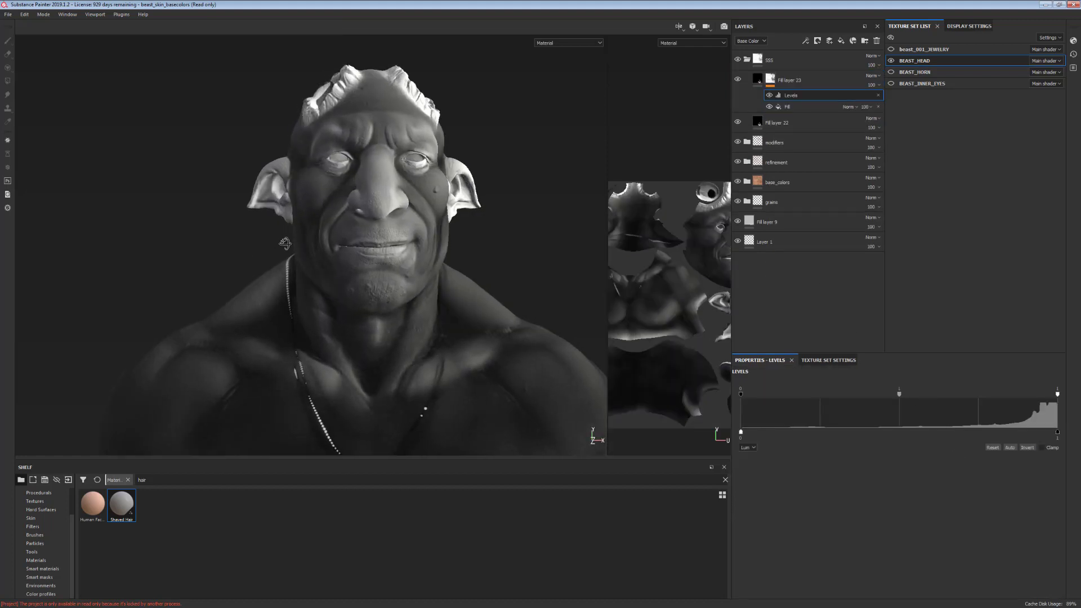
{"action": "mouse_move", "coordinate": [161, 241]}
{"action": "left_mouse_down", "text": "alt"}
{"action": "mouse_move", "coordinate": [60, 234]}
{"action": "mouse_move", "coordinate": [271, 161]}
{"action": "left_mouse_up", "text": "alt"}
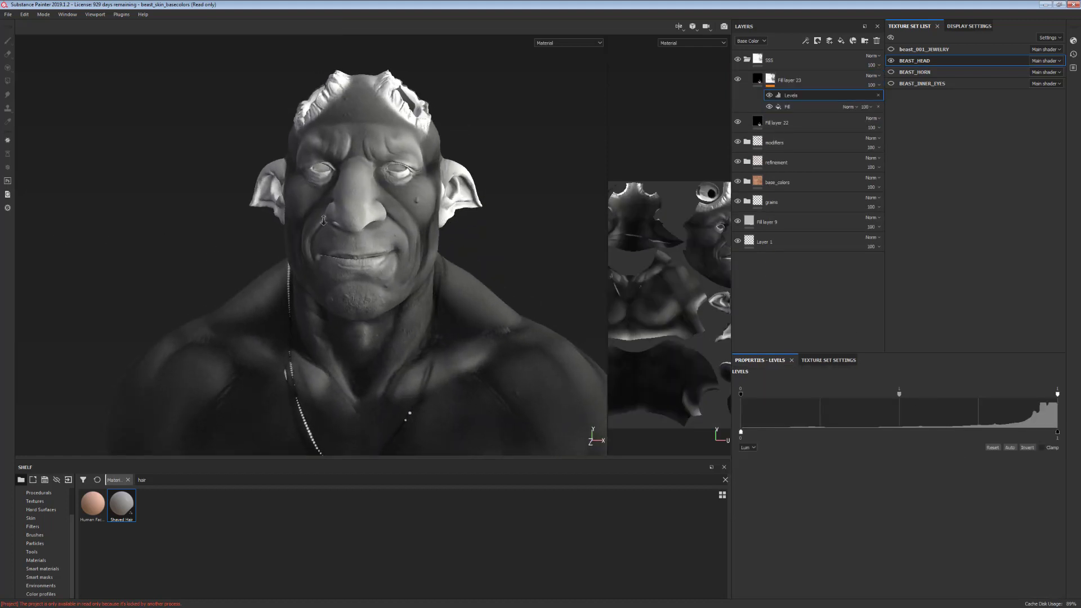
{"action": "scroll", "coordinate": [271, 161], "scroll_direction": "down", "scroll_amount": 3}
{"action": "scroll", "coordinate": [442, 338], "scroll_direction": "up", "scroll_amount": 3}
{"action": "scroll", "coordinate": [430, 350], "scroll_direction": "up", "scroll_amount": 3}
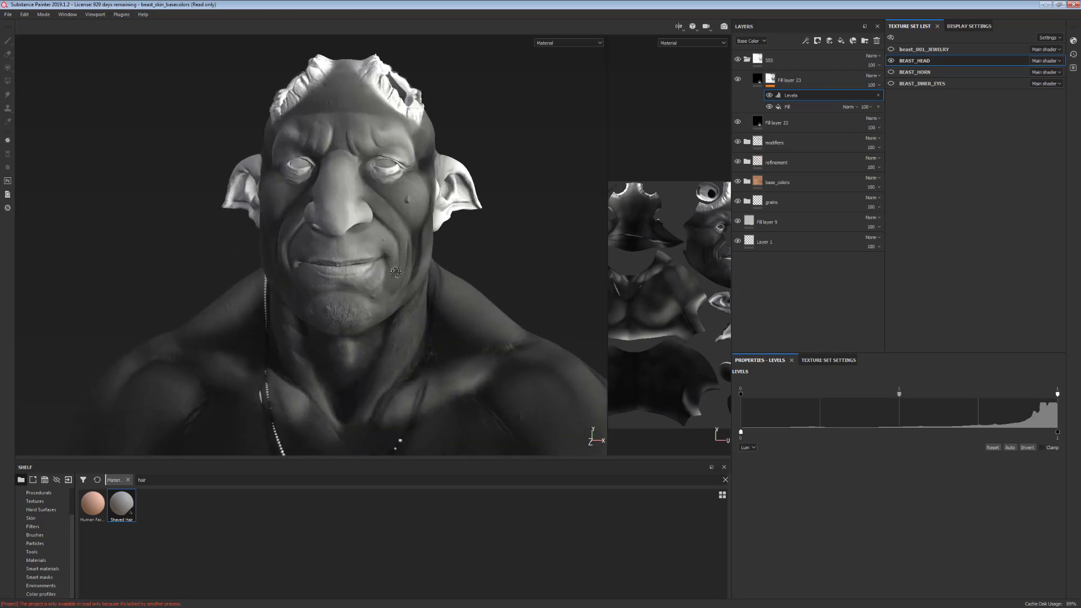
{"action": "middle_click_drag", "start_coordinate": [420, 361], "coordinate": [420, 233], "text": "alt"}
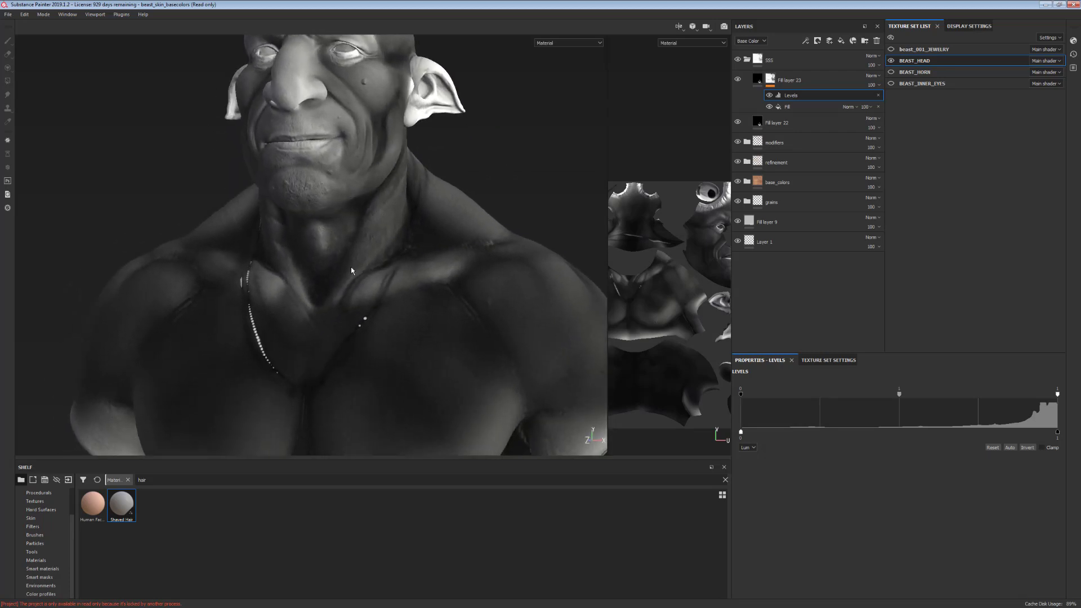
{"action": "left_click_drag", "start_coordinate": [420, 234], "coordinate": [456, 267], "text": "alt"}
Step: Lower the mask's white point and midtones until mainly ears, horns and eyes stay bright
{"action": "left_click_drag", "start_coordinate": [900, 395], "coordinate": [899, 395]}
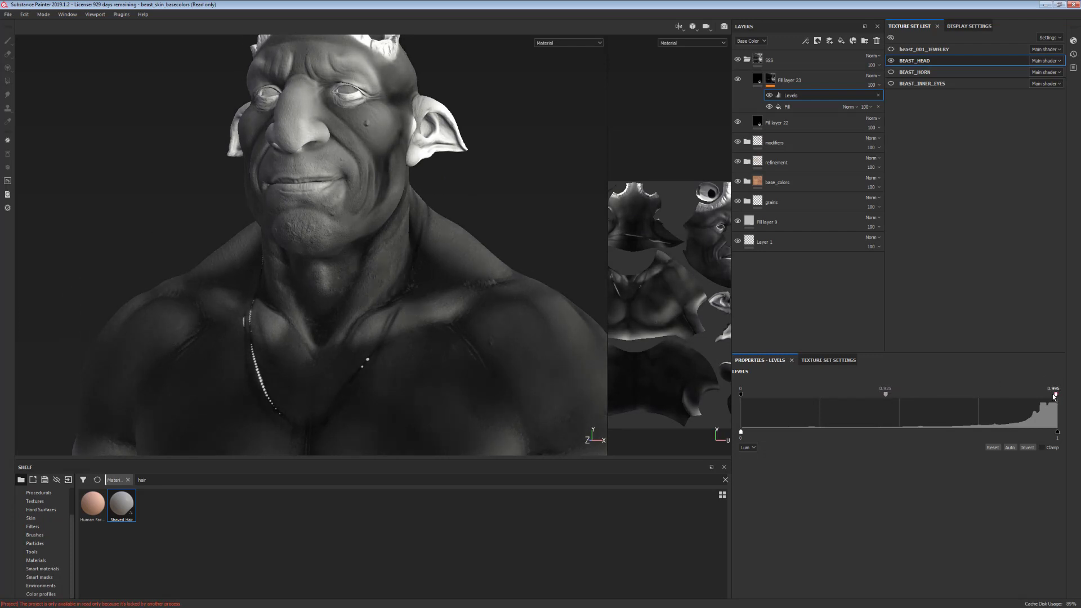
{"action": "mouse_move", "coordinate": [1055, 395]}
{"action": "left_mouse_down"}
{"action": "mouse_move", "coordinate": [909, 403]}
{"action": "mouse_move", "coordinate": [865, 392]}
{"action": "mouse_move", "coordinate": [909, 392]}
{"action": "left_mouse_up"}
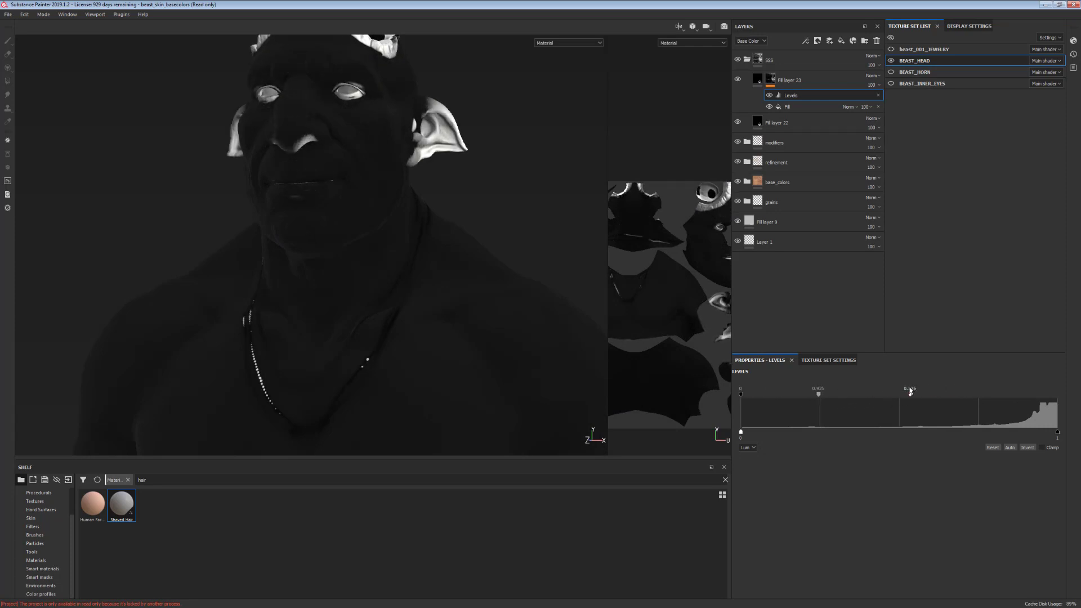
{"action": "left_click_drag", "start_coordinate": [314, 334], "coordinate": [423, 309], "text": "alt"}
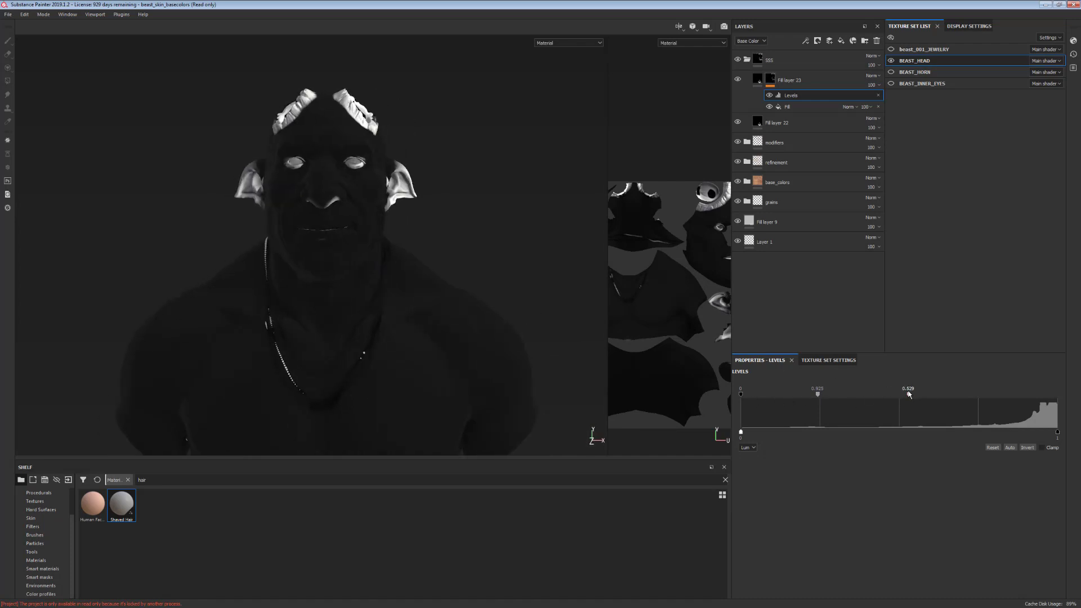
{"action": "mouse_move", "coordinate": [909, 394]}
{"action": "left_mouse_down"}
{"action": "mouse_move", "coordinate": [951, 394]}
{"action": "mouse_move", "coordinate": [834, 393]}
{"action": "left_mouse_up"}
{"action": "mouse_move", "coordinate": [372, 257]}
{"action": "left_mouse_down", "text": "alt"}
{"action": "mouse_move", "coordinate": [419, 256]}
{"action": "mouse_move", "coordinate": [337, 256]}
{"action": "mouse_move", "coordinate": [725, 312]}
{"action": "left_mouse_up", "text": "alt"}
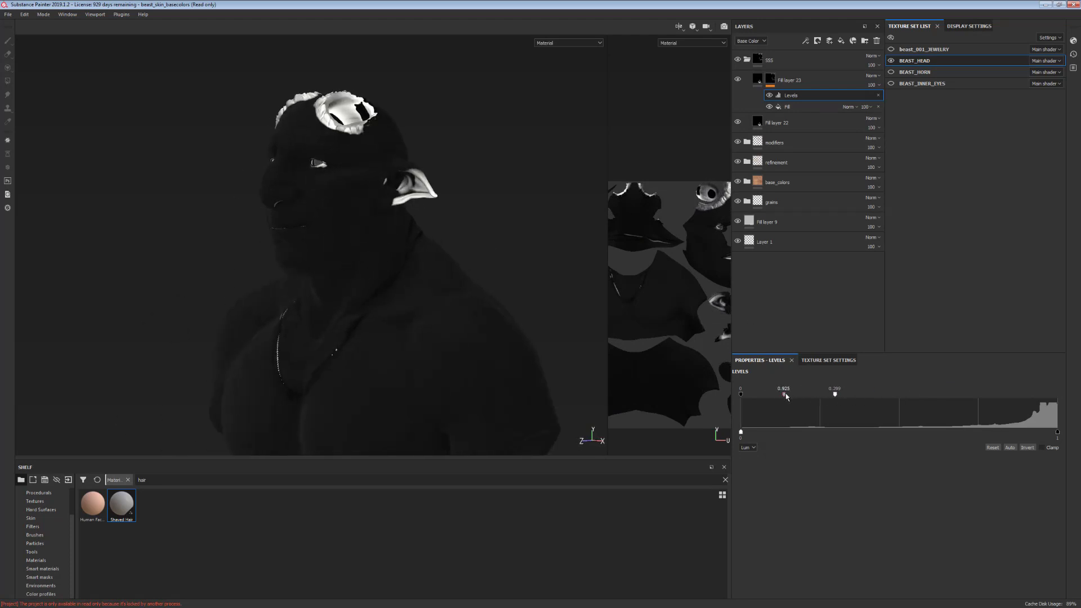
{"action": "mouse_move", "coordinate": [784, 392]}
{"action": "left_mouse_down"}
{"action": "mouse_move", "coordinate": [828, 393]}
{"action": "mouse_move", "coordinate": [751, 395]}
{"action": "left_mouse_up"}
{"action": "left_click_drag", "start_coordinate": [471, 270], "coordinate": [499, 285], "text": "alt"}
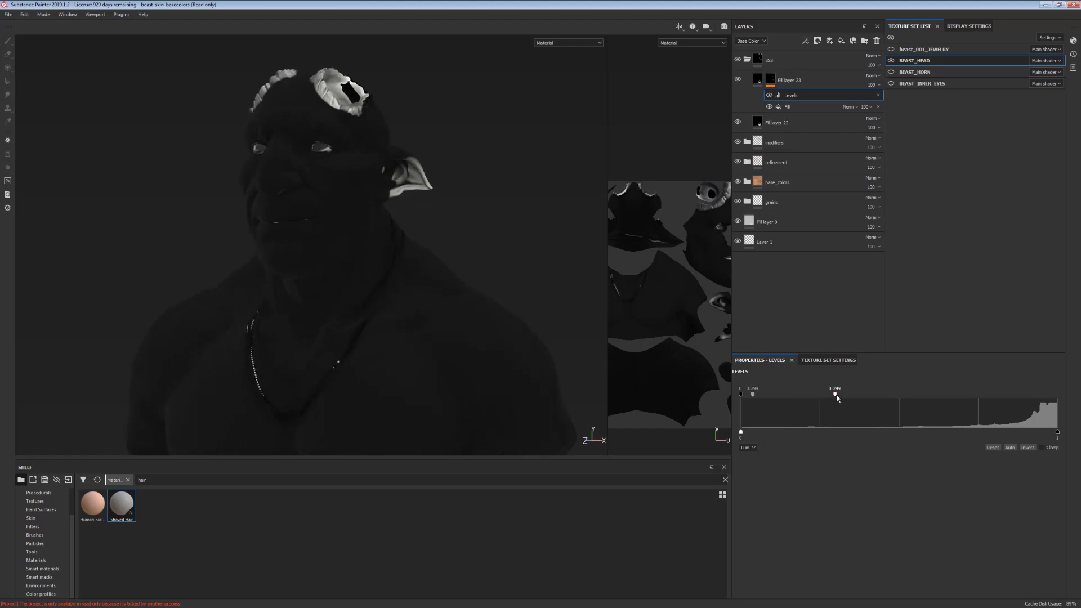
{"action": "left_click_drag", "start_coordinate": [837, 397], "coordinate": [899, 393]}
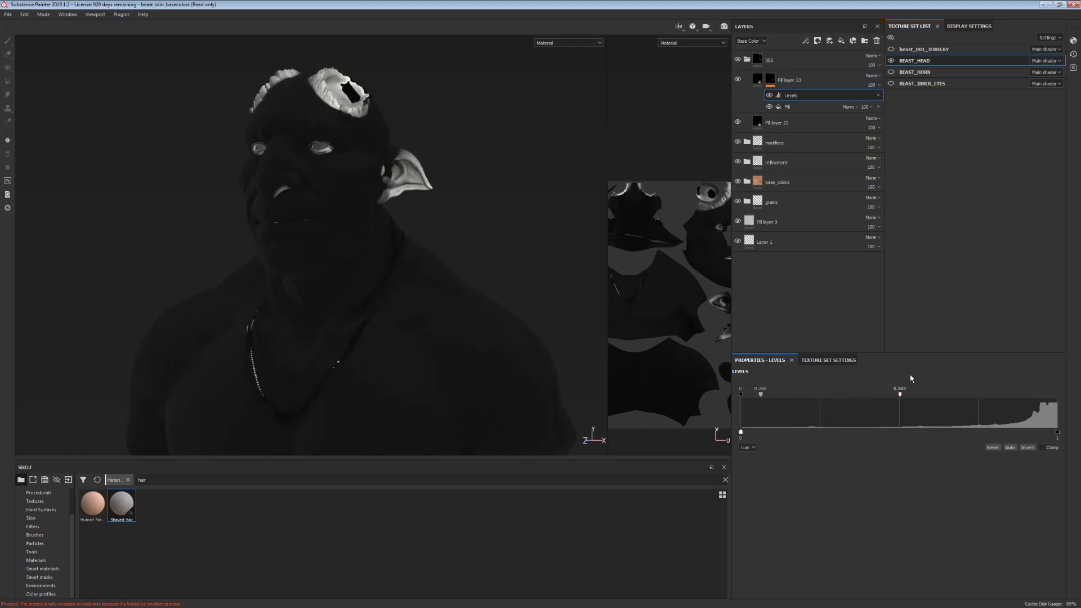
{"action": "mouse_move", "coordinate": [569, 332]}
{"action": "left_mouse_down", "text": "alt"}
{"action": "mouse_move", "coordinate": [200, 285]}
{"action": "mouse_move", "coordinate": [231, 298]}
{"action": "mouse_move", "coordinate": [414, 287]}
{"action": "mouse_move", "coordinate": [425, 267]}
{"action": "left_mouse_up", "text": "alt"}
{"action": "right_click_drag", "start_coordinate": [425, 268], "coordinate": [503, 230], "text": "alt"}
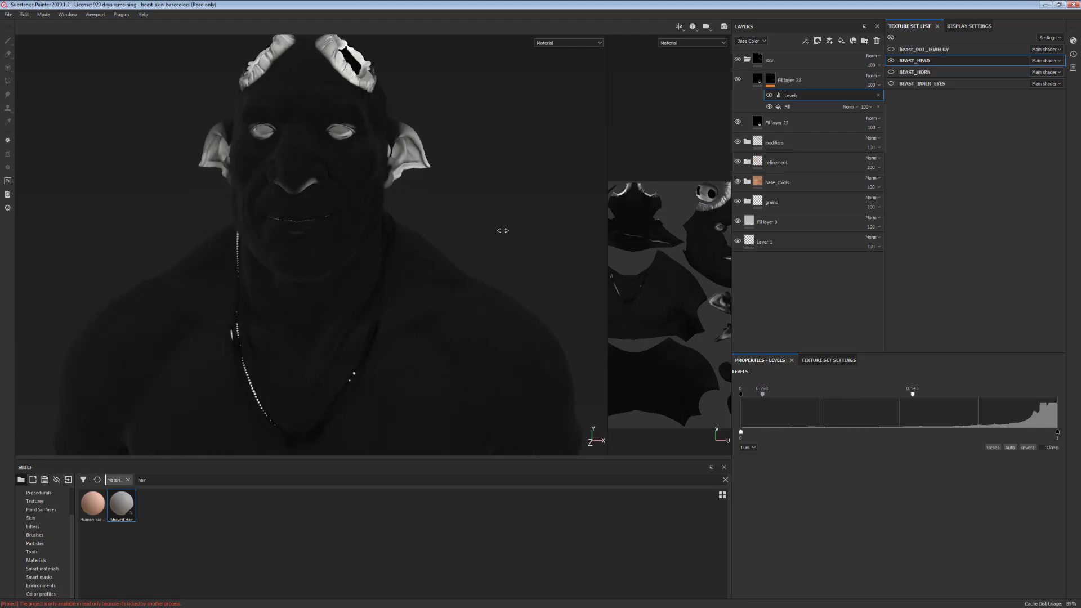
{"action": "mouse_move", "coordinate": [503, 229]}
{"action": "left_mouse_down", "text": "alt"}
{"action": "mouse_move", "coordinate": [484, 254]}
{"action": "mouse_move", "coordinate": [338, 229]}
{"action": "mouse_move", "coordinate": [490, 236]}
{"action": "mouse_move", "coordinate": [377, 172]}
{"action": "mouse_move", "coordinate": [396, 177]}
{"action": "left_mouse_up", "text": "alt"}
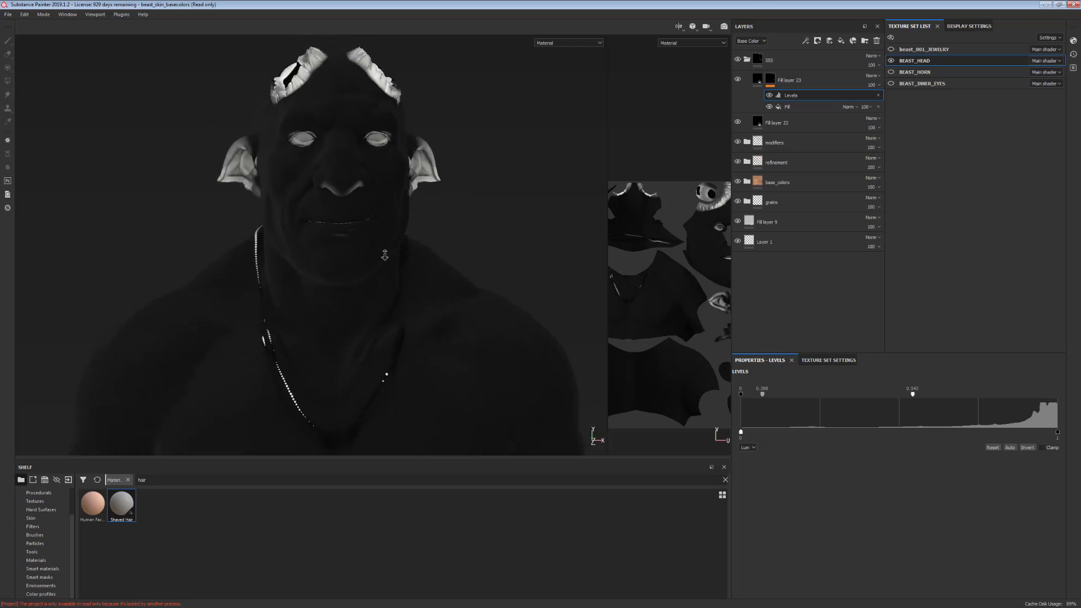
Step: Add a paint effect to the mask and paint the nose dark with a size-20 brush
{"action": "right_click", "coordinate": [802, 99]}
{"action": "left_click", "coordinate": [824, 107]}
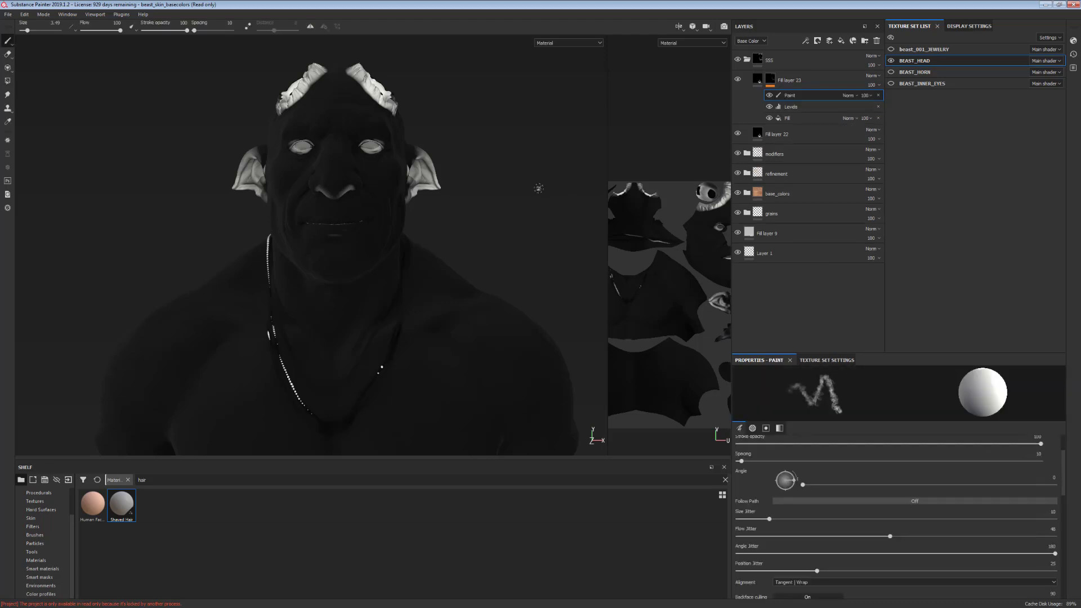
{"action": "right_click_drag", "start_coordinate": [538, 187], "coordinate": [407, 172], "text": "shift"}
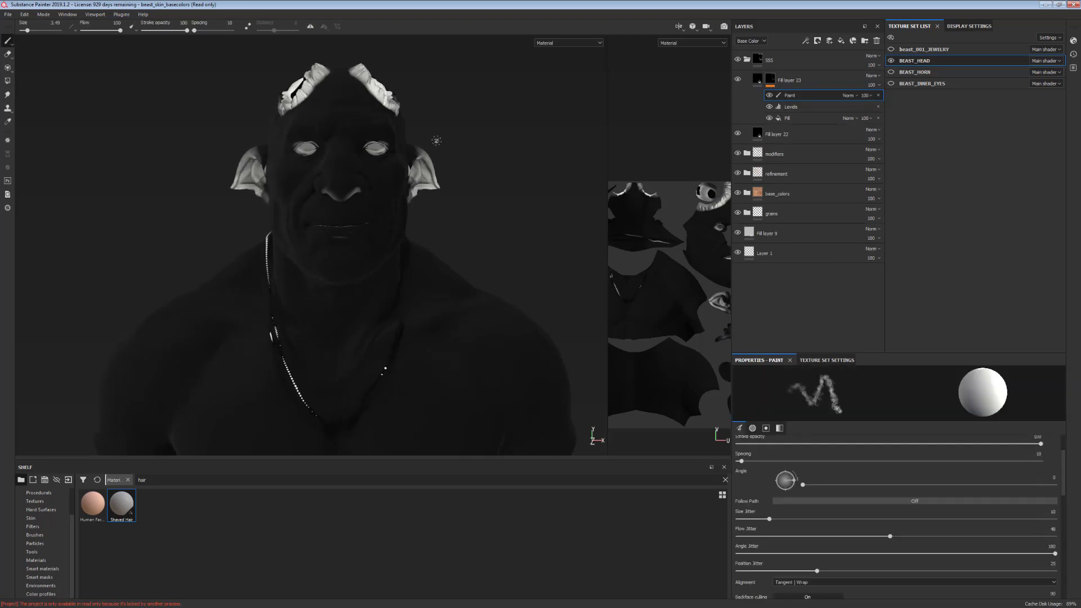
{"action": "right_click_drag", "start_coordinate": [426, 209], "coordinate": [458, 198], "text": "ctrl"}
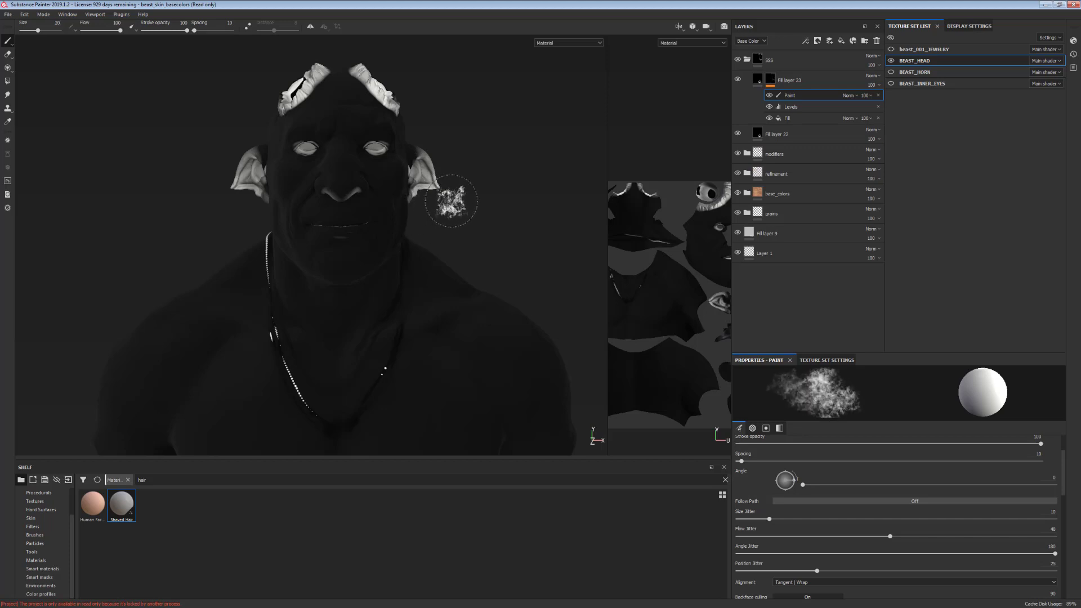
{"action": "left_click_drag", "start_coordinate": [470, 228], "coordinate": [365, 245], "text": "alt"}
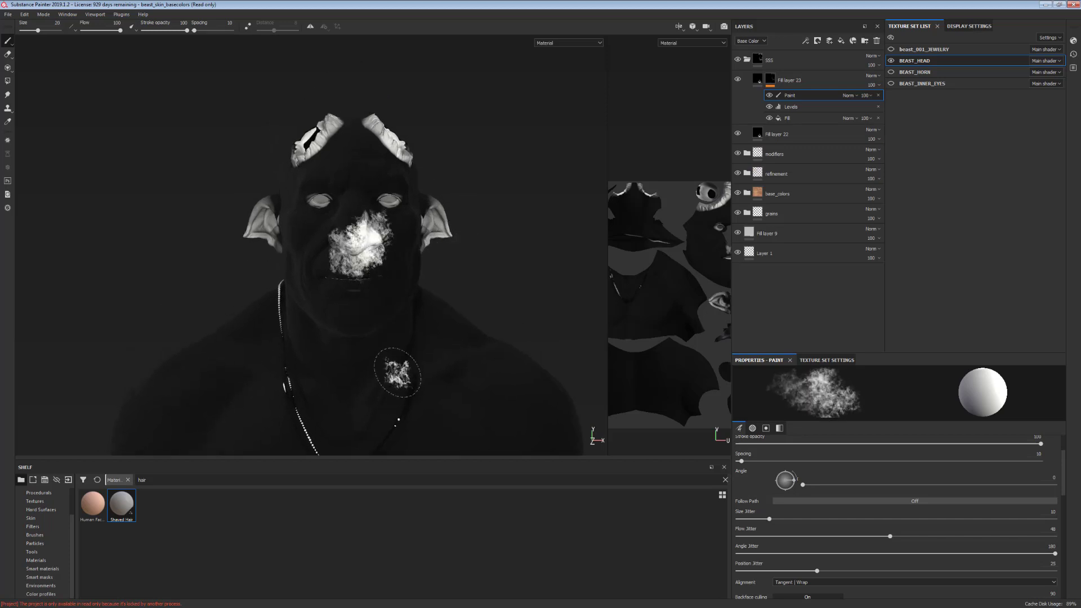
{"action": "left_click_drag", "start_coordinate": [363, 202], "coordinate": [344, 325]}
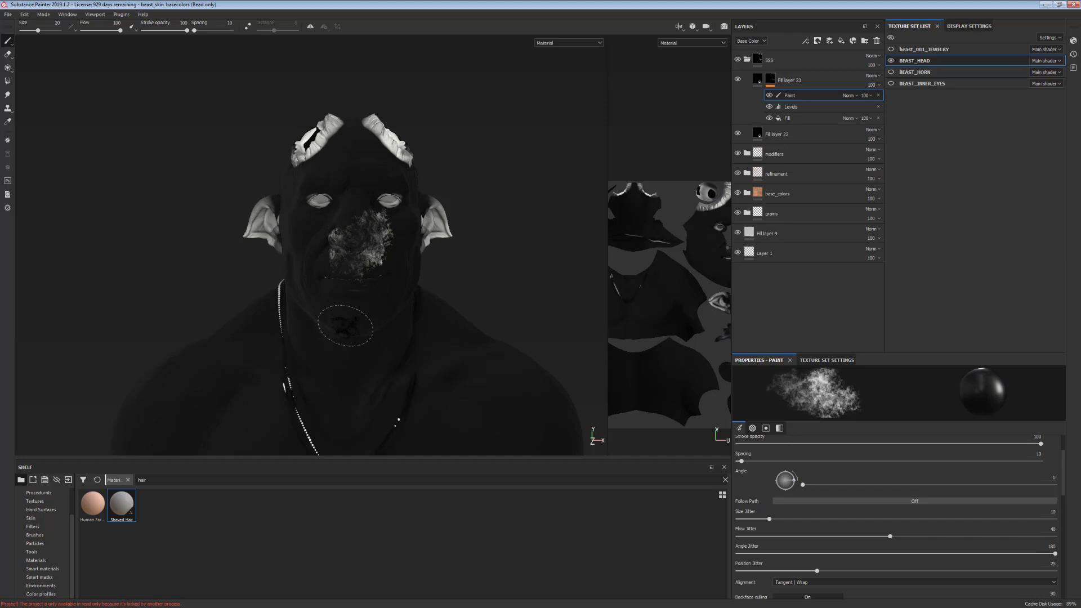
{"action": "scroll", "coordinate": [1059, 489], "scroll_direction": "up", "scroll_amount": 2}
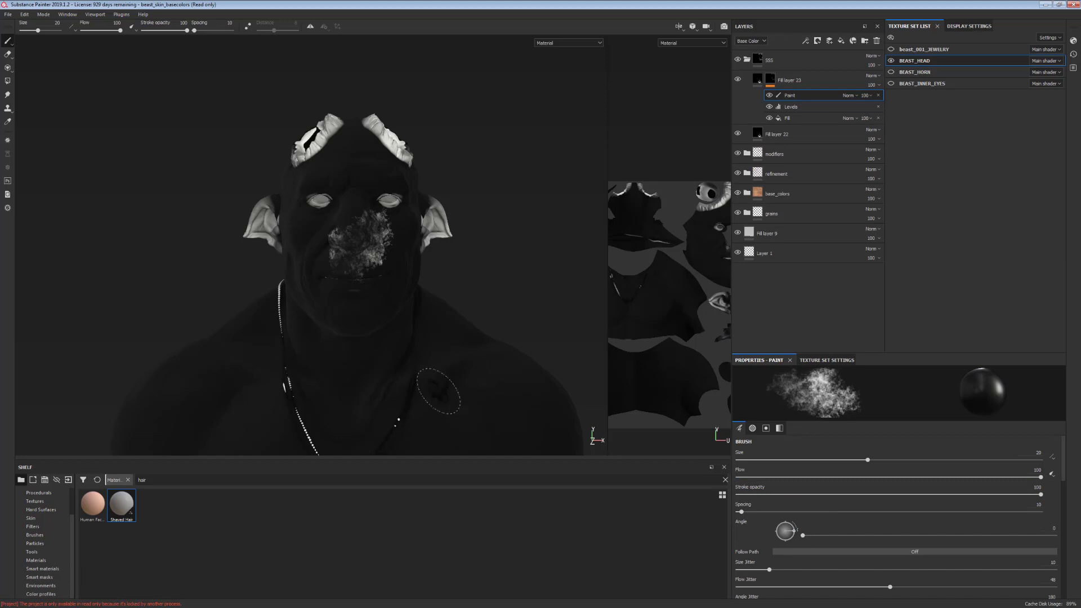
Step: Paint out the remaining bright patches around the nose with the Basic Soft brush
{"action": "left_click", "coordinate": [35, 535]}
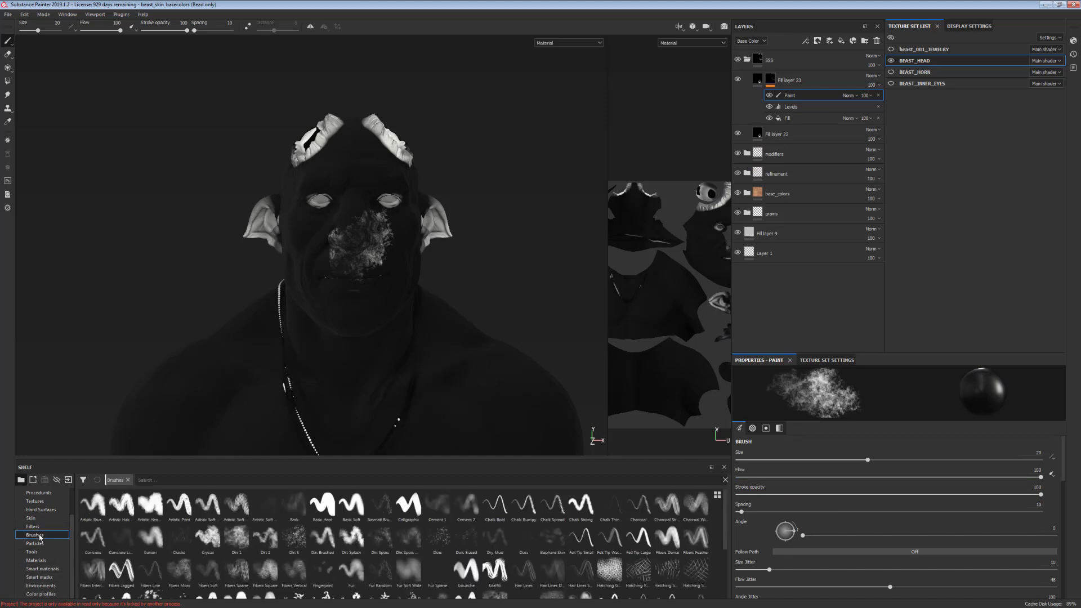
{"action": "left_click", "coordinate": [352, 505]}
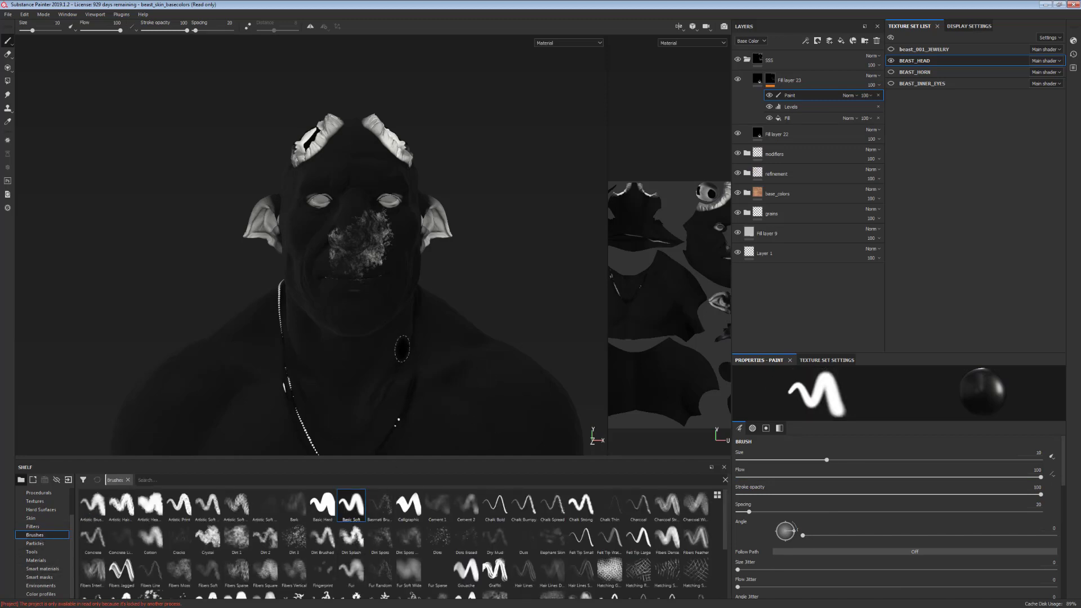
{"action": "left_click_drag", "start_coordinate": [371, 256], "coordinate": [325, 260]}
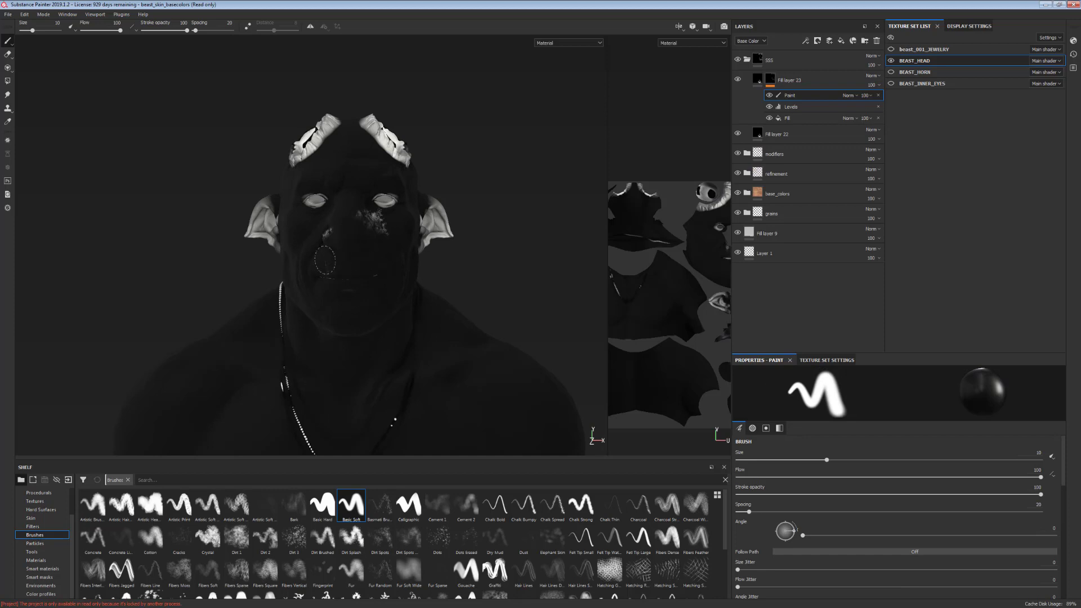
{"action": "left_click_drag", "start_coordinate": [346, 226], "coordinate": [304, 199]}
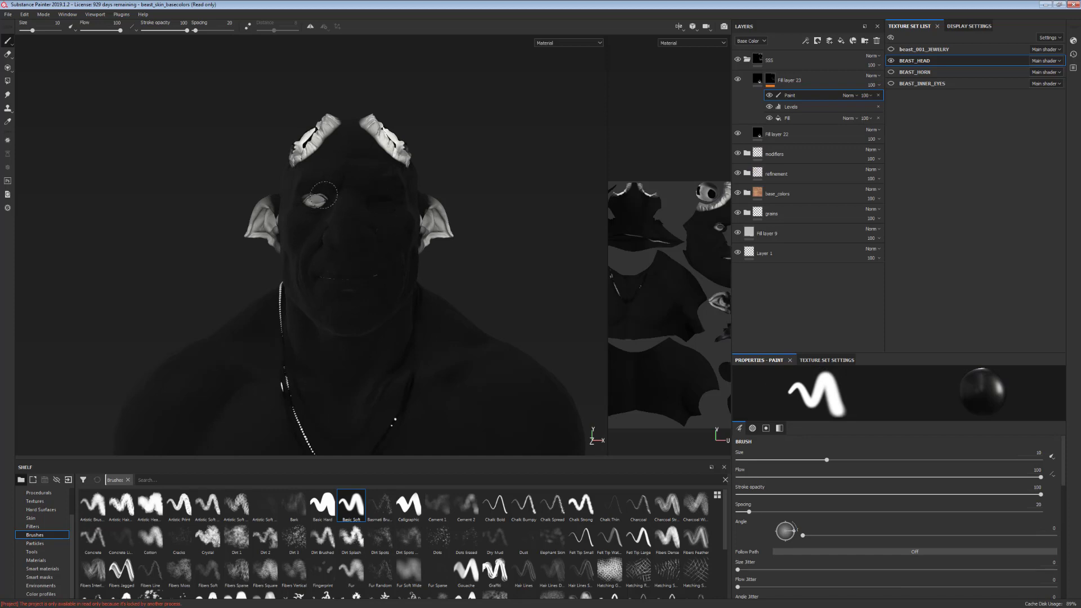
{"action": "mouse_move", "coordinate": [478, 296]}
{"action": "left_mouse_down", "text": "alt"}
{"action": "mouse_move", "coordinate": [313, 295]}
{"action": "mouse_move", "coordinate": [552, 321]}
{"action": "left_mouse_up", "text": "alt"}
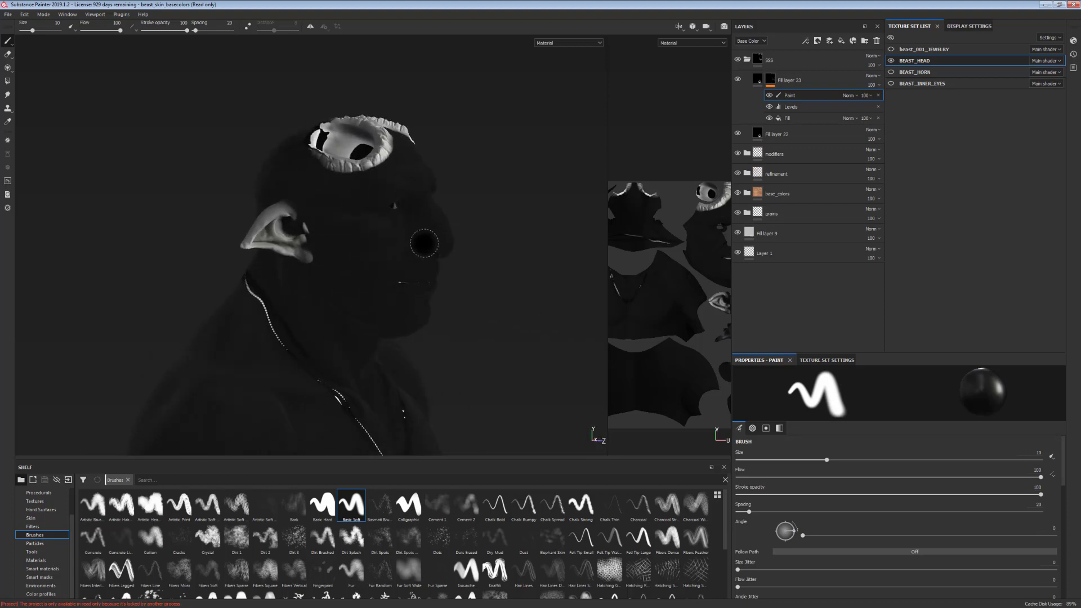
{"action": "mouse_move", "coordinate": [444, 267]}
{"action": "left_mouse_down", "text": "alt"}
{"action": "mouse_move", "coordinate": [339, 291]}
{"action": "mouse_move", "coordinate": [365, 276]}
{"action": "left_mouse_up", "text": "alt"}
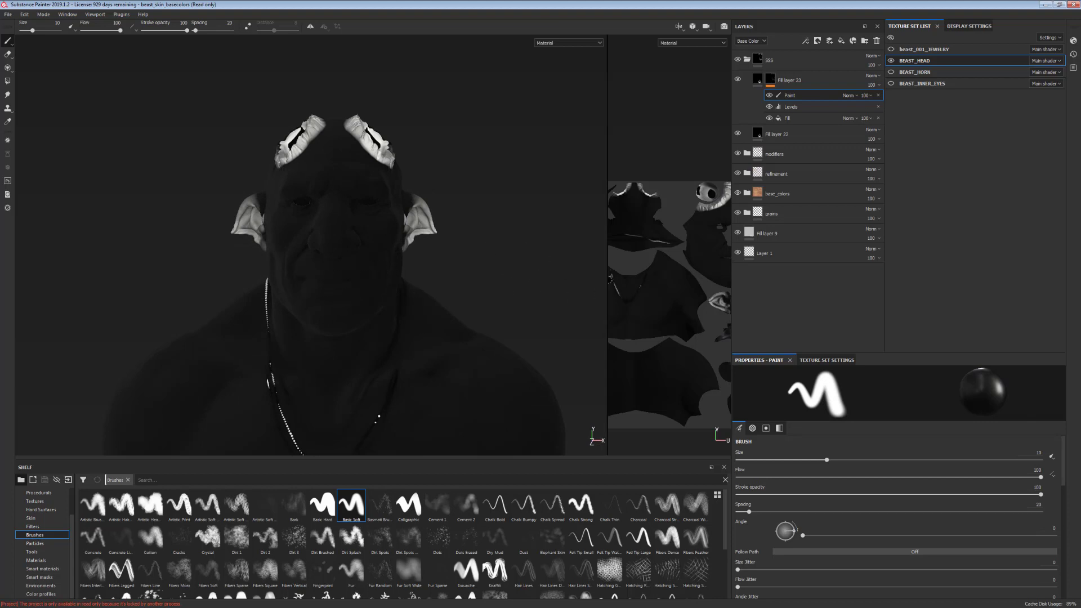
Step: Paint the necklace and horns dark in the mask, then swap the brush colour to white
{"action": "left_click_drag", "start_coordinate": [609, 276], "coordinate": [305, 313]}
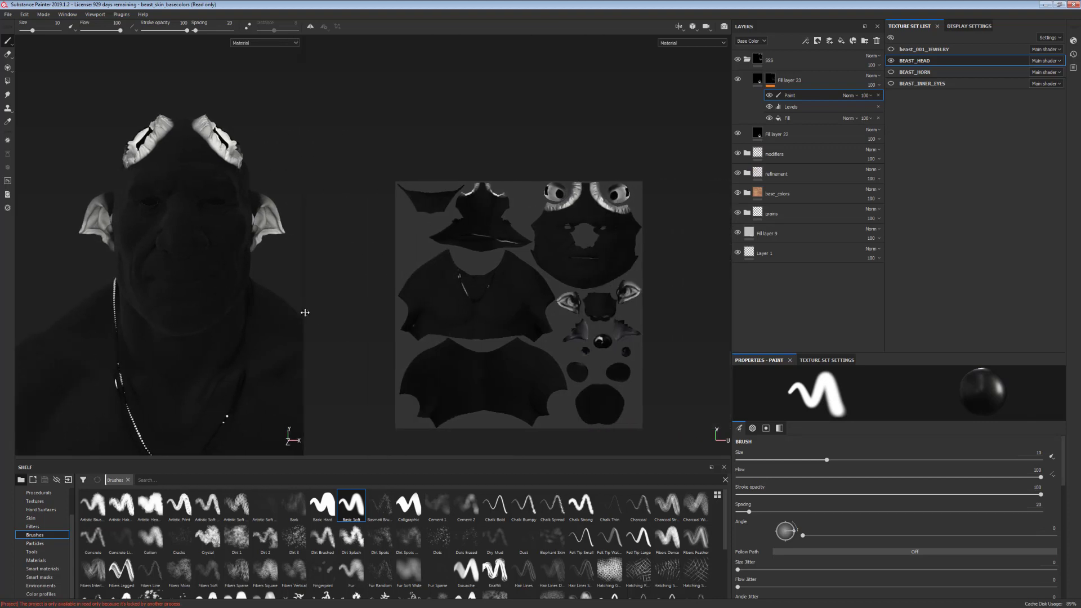
{"action": "scroll", "coordinate": [607, 301], "scroll_direction": "up", "scroll_amount": 1}
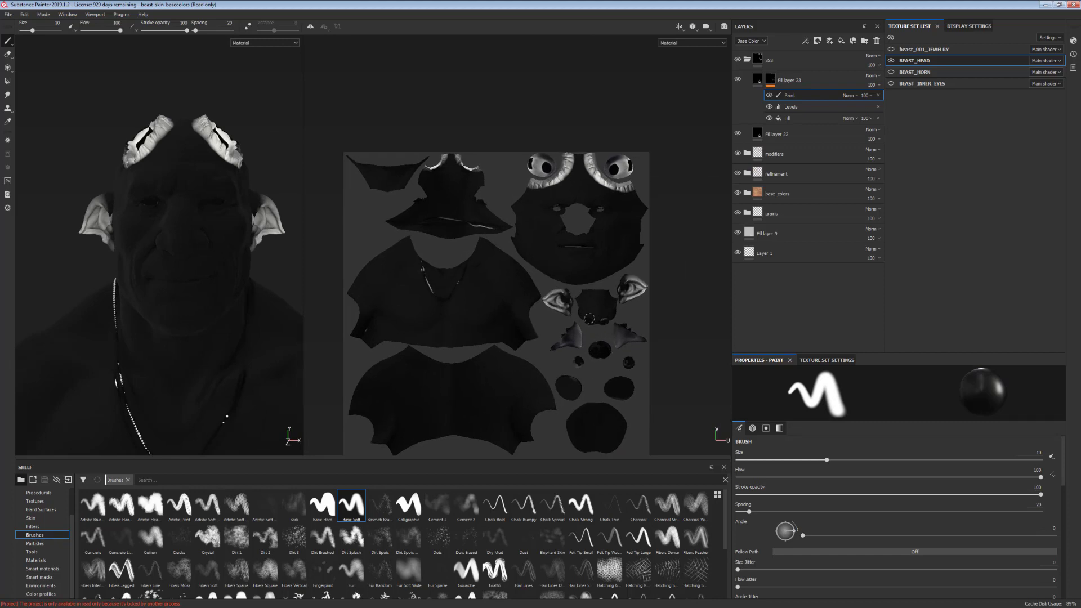
{"action": "left_click_drag", "start_coordinate": [458, 305], "coordinate": [420, 279]}
{"action": "mouse_move", "coordinate": [481, 222]}
{"action": "left_mouse_down"}
{"action": "mouse_move", "coordinate": [440, 165]}
{"action": "mouse_move", "coordinate": [568, 167]}
{"action": "mouse_move", "coordinate": [532, 150]}
{"action": "left_mouse_up"}
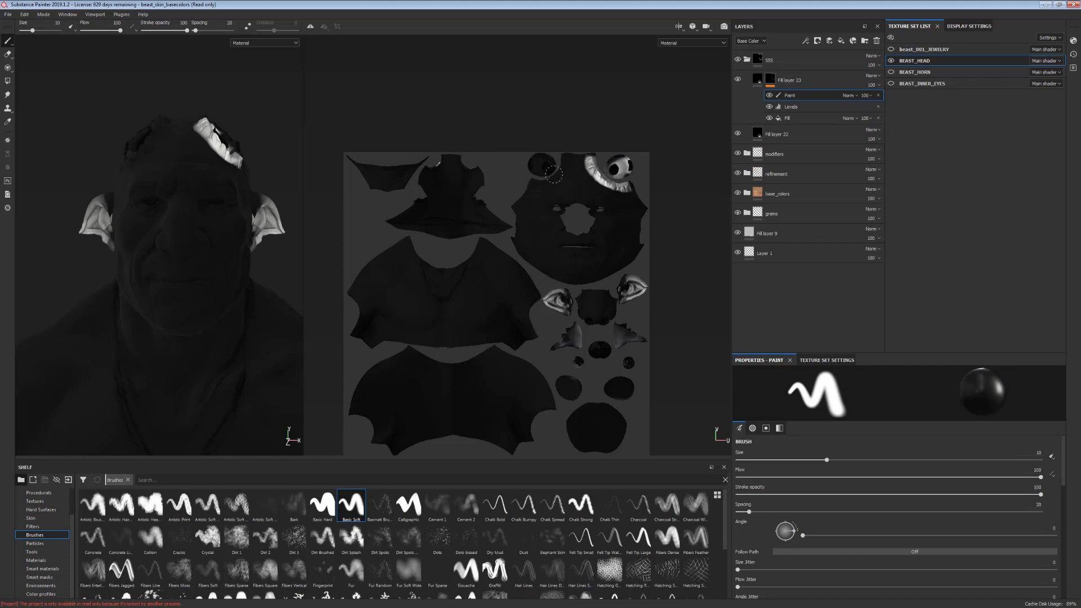
{"action": "left_click_drag", "start_coordinate": [562, 137], "coordinate": [630, 176]}
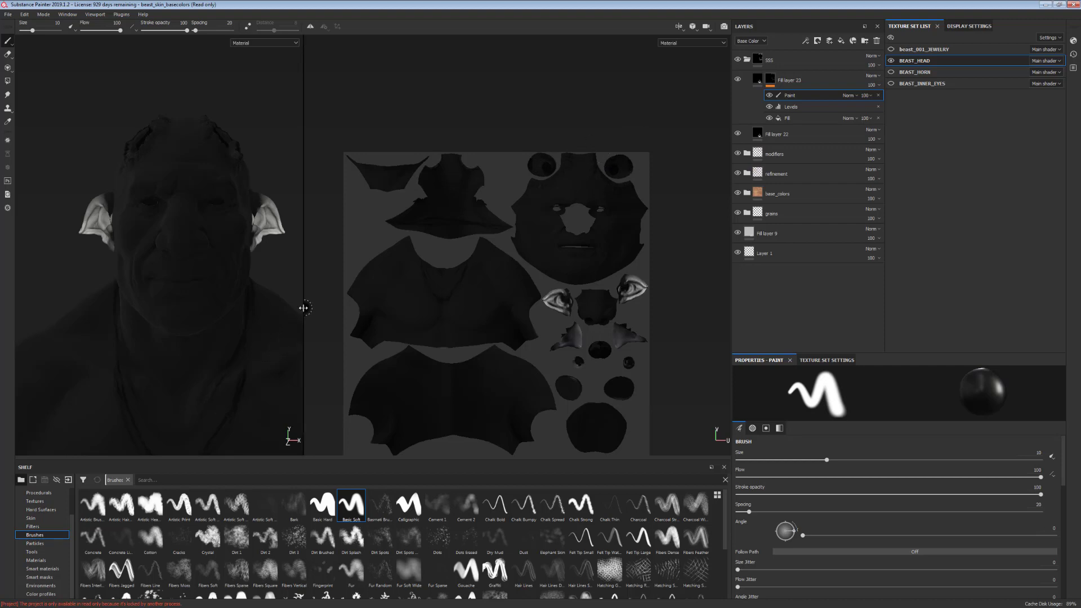
{"action": "key", "text": "x"}
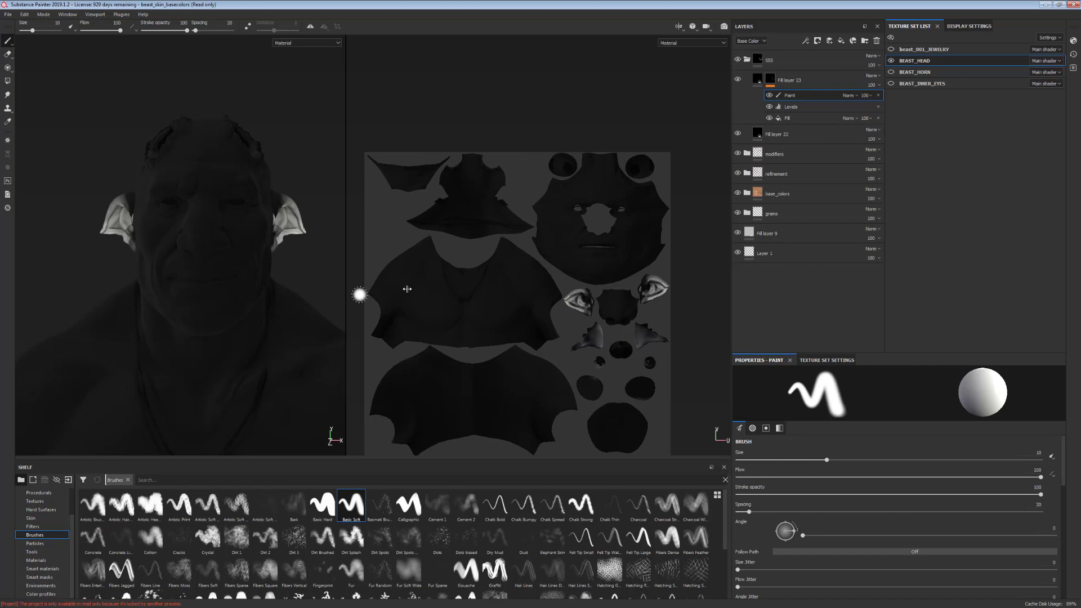
Step: Enlarge the 3D view and show the mask channel alone, removing a stray white stroke
{"action": "left_click_drag", "start_coordinate": [300, 296], "coordinate": [480, 294]}
{"action": "key", "text": "c"}
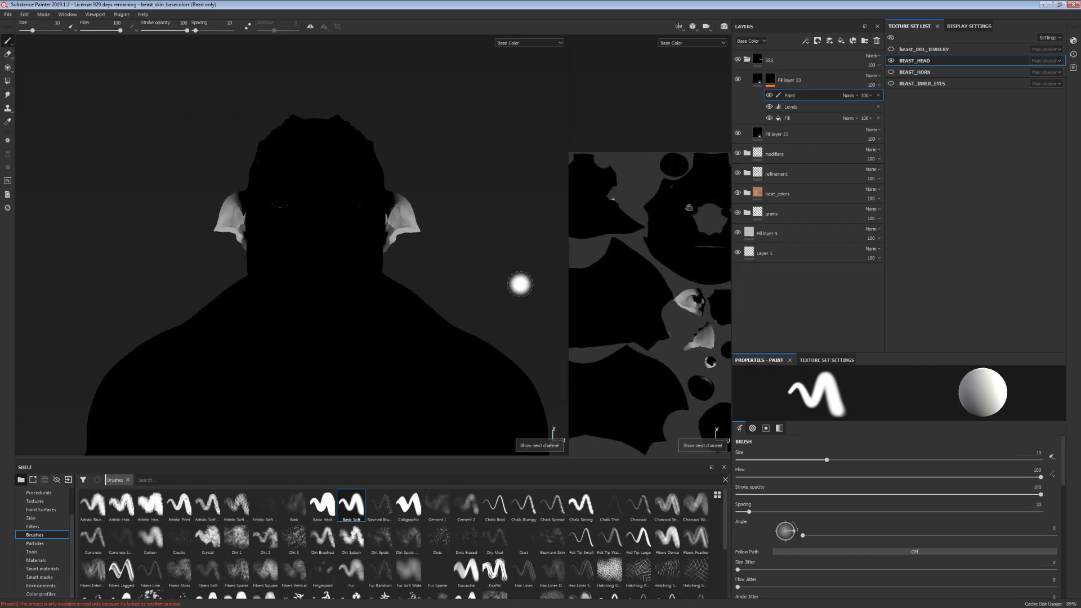
{"action": "mouse_move", "coordinate": [690, 203]}
{"action": "left_mouse_down"}
{"action": "mouse_move", "coordinate": [695, 224]}
{"action": "mouse_move", "coordinate": [678, 225]}
{"action": "left_mouse_up"}
{"action": "key", "text": "x"}
{"action": "middle_click_drag", "start_coordinate": [678, 225], "coordinate": [611, 240]}
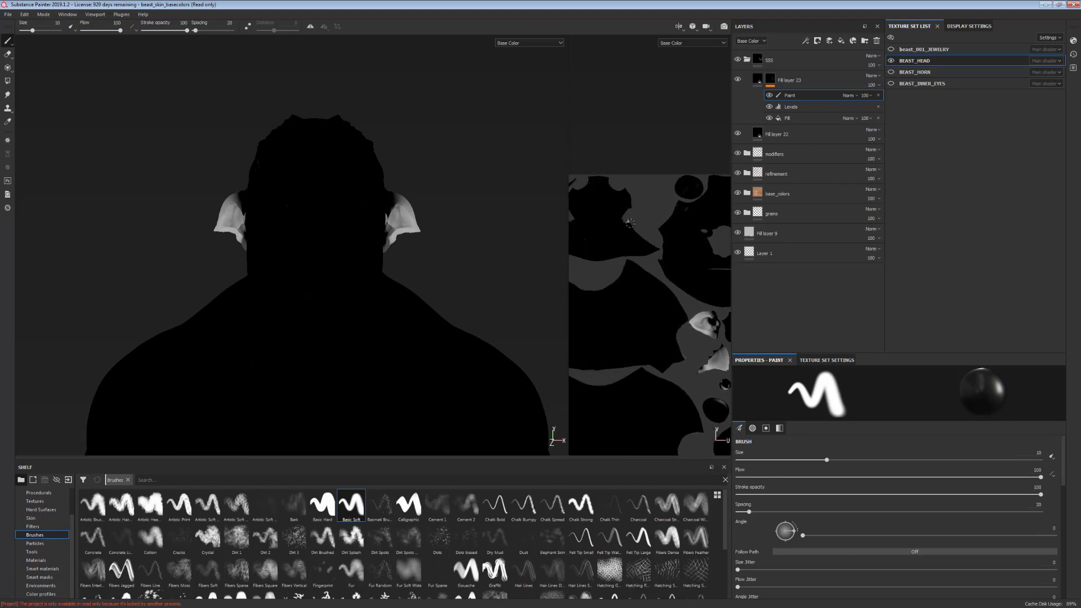
Step: Orbit around the head to inspect both ears from the sides and back
{"action": "mouse_move", "coordinate": [482, 296]}
{"action": "left_mouse_down", "text": "alt"}
{"action": "mouse_move", "coordinate": [356, 300]}
{"action": "mouse_move", "coordinate": [560, 339]}
{"action": "left_mouse_up", "text": "alt"}
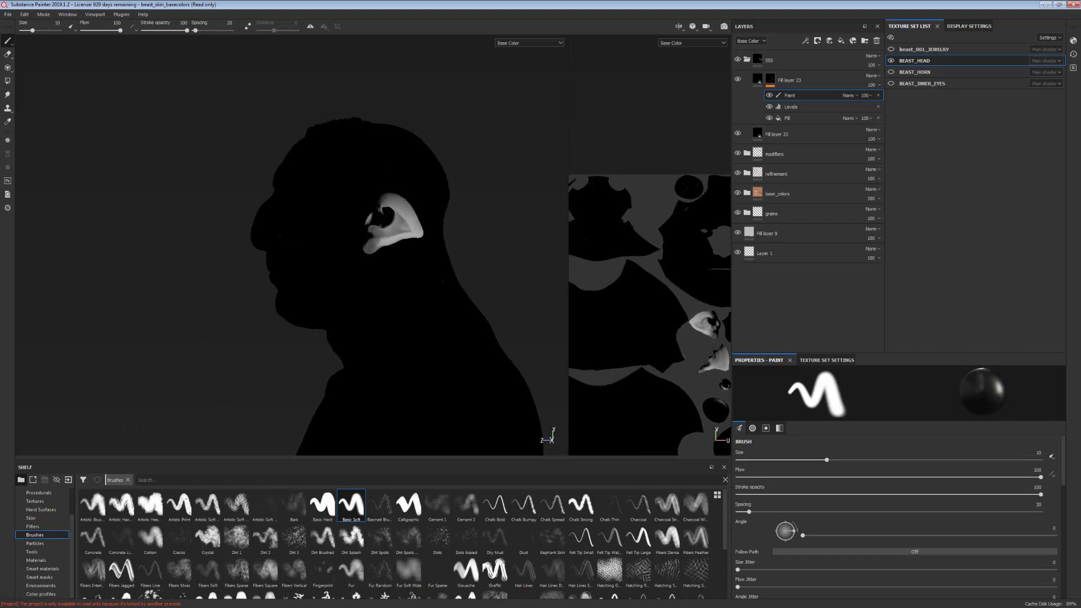
{"action": "mouse_move", "coordinate": [480, 389]}
{"action": "left_mouse_down", "text": "alt"}
{"action": "mouse_move", "coordinate": [385, 188]}
{"action": "mouse_move", "coordinate": [366, 238]}
{"action": "left_mouse_up", "text": "alt"}
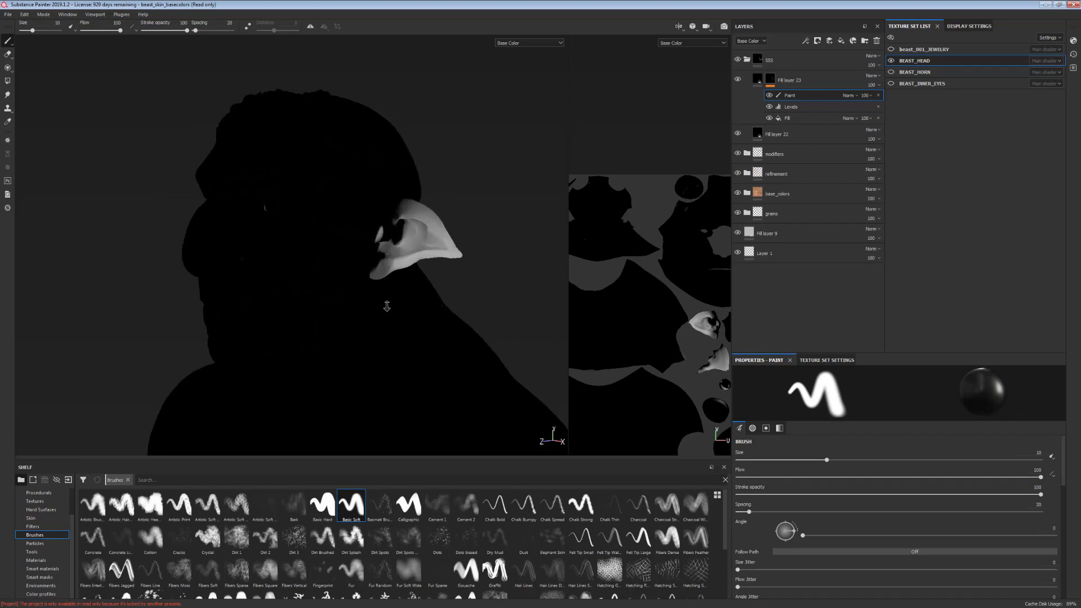
{"action": "scroll", "coordinate": [366, 239], "scroll_direction": "up", "scroll_amount": 3}
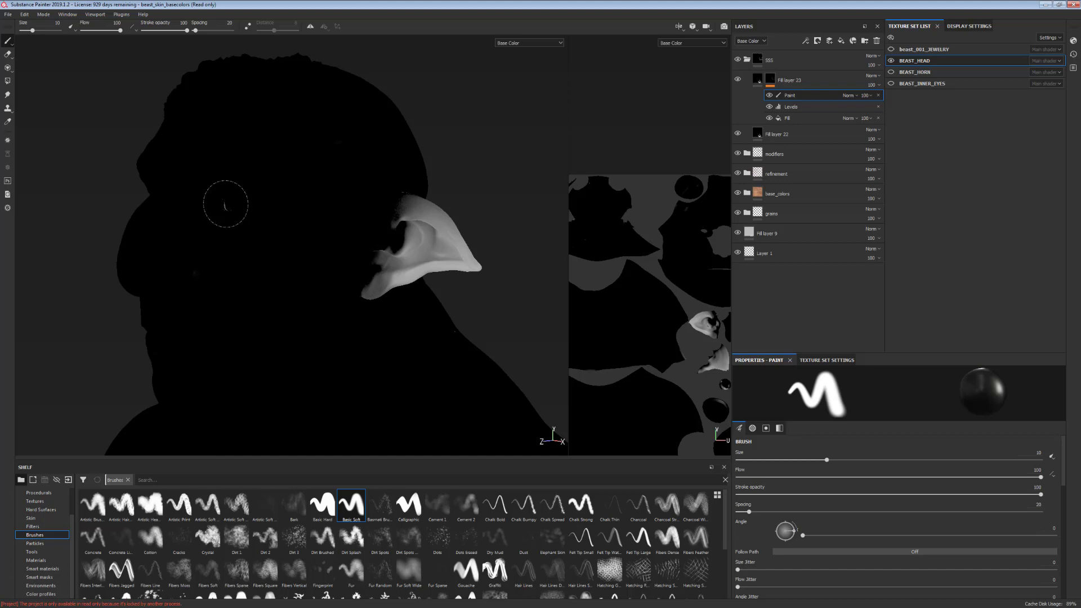
{"action": "mouse_move", "coordinate": [241, 335]}
{"action": "left_mouse_down", "text": "alt"}
{"action": "mouse_move", "coordinate": [478, 330]}
{"action": "mouse_move", "coordinate": [357, 354]}
{"action": "mouse_move", "coordinate": [386, 198]}
{"action": "left_mouse_up", "text": "alt"}
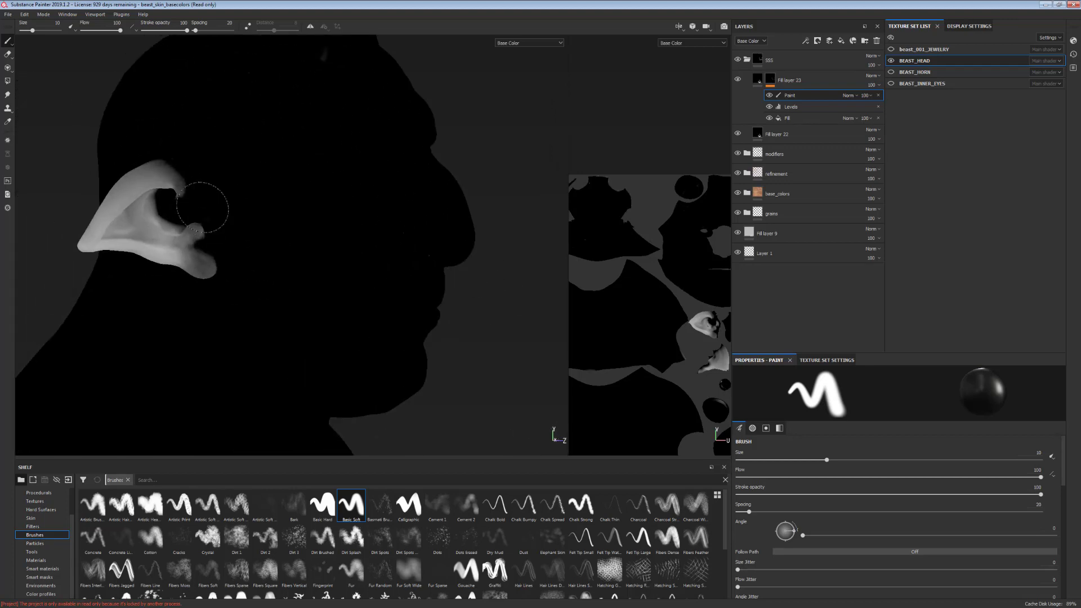
{"action": "scroll", "coordinate": [400, 313], "scroll_direction": "down", "scroll_amount": 2}
{"action": "mouse_move", "coordinate": [350, 172]}
{"action": "left_mouse_down", "text": "alt"}
{"action": "mouse_move", "coordinate": [350, 309]}
{"action": "mouse_move", "coordinate": [278, 333]}
{"action": "mouse_move", "coordinate": [297, 328]}
{"action": "left_mouse_up", "text": "alt"}
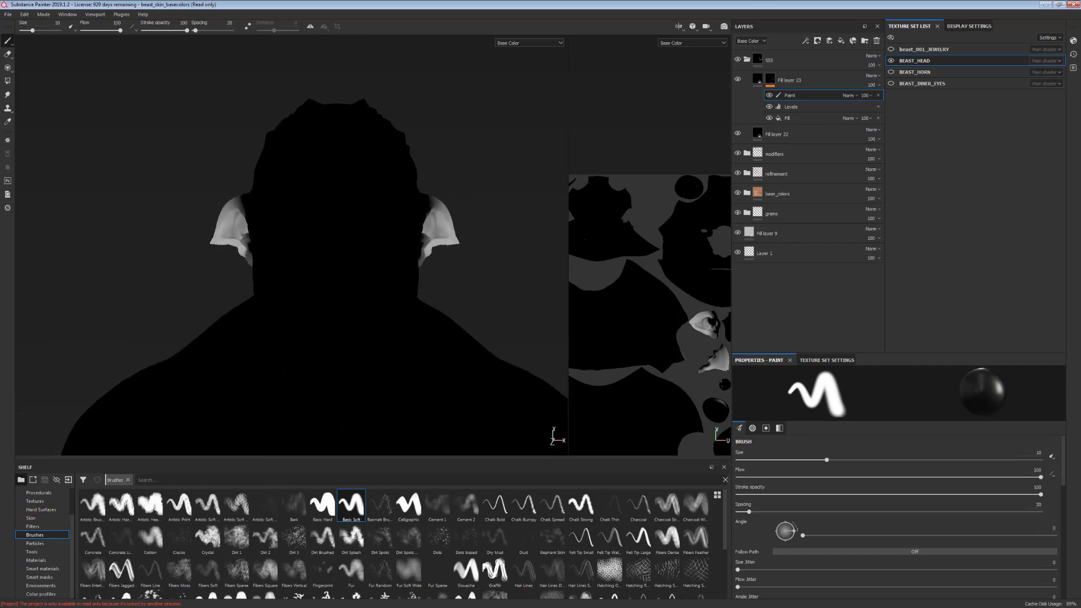
Step: Adjust the mask Levels black point and midpoint to soften the ears' brightness
{"action": "left_click", "coordinate": [791, 107]}
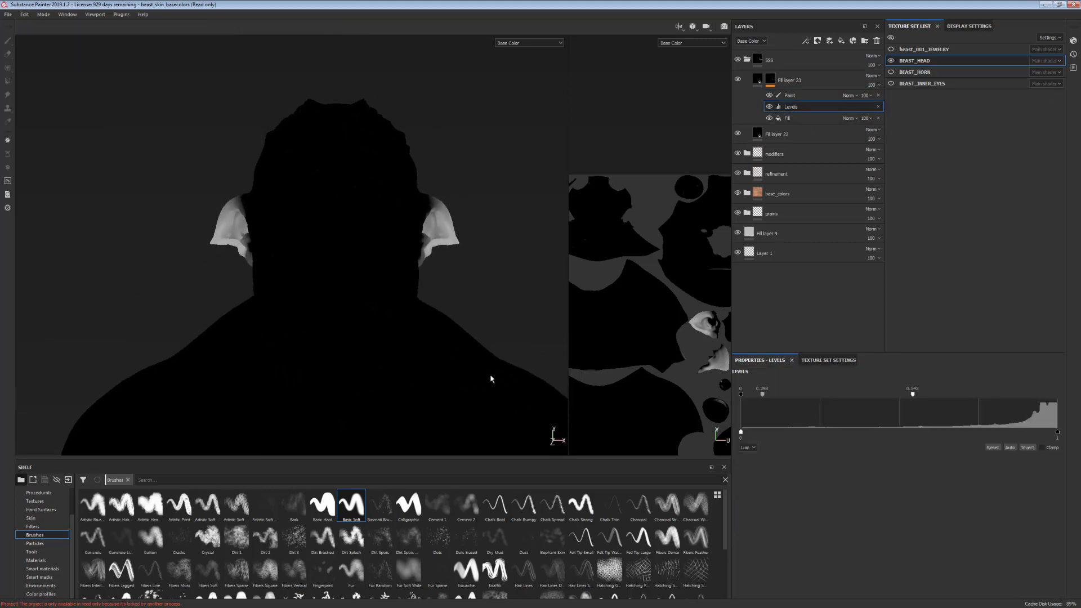
{"action": "mouse_move", "coordinate": [492, 374]}
{"action": "left_mouse_down", "text": "alt"}
{"action": "mouse_move", "coordinate": [463, 301]}
{"action": "mouse_move", "coordinate": [477, 219]}
{"action": "left_mouse_up", "text": "alt"}
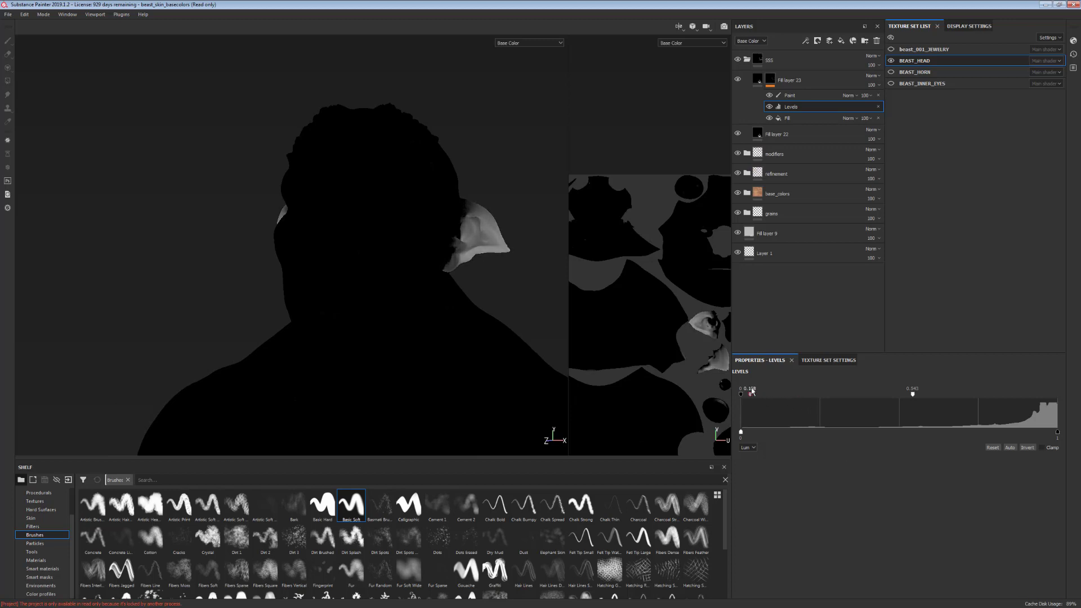
{"action": "left_click_drag", "start_coordinate": [766, 394], "coordinate": [750, 391]}
{"action": "mouse_move", "coordinate": [912, 395]}
{"action": "left_mouse_down"}
{"action": "mouse_move", "coordinate": [886, 397]}
{"action": "mouse_move", "coordinate": [930, 394]}
{"action": "mouse_move", "coordinate": [911, 395]}
{"action": "left_mouse_up"}
{"action": "mouse_move", "coordinate": [208, 330]}
{"action": "left_mouse_down", "text": "alt"}
{"action": "mouse_move", "coordinate": [397, 342]}
{"action": "mouse_move", "coordinate": [230, 335]}
{"action": "mouse_move", "coordinate": [290, 335]}
{"action": "mouse_move", "coordinate": [271, 338]}
{"action": "mouse_move", "coordinate": [417, 366]}
{"action": "left_mouse_up", "text": "alt"}
Step: Select the mask's Paint effect, enable symmetry, and set Fur Soft Wide brush to 44 opacity
{"action": "left_click", "coordinate": [791, 95]}
{"action": "scroll", "coordinate": [321, 279], "scroll_direction": "up", "scroll_amount": 2}
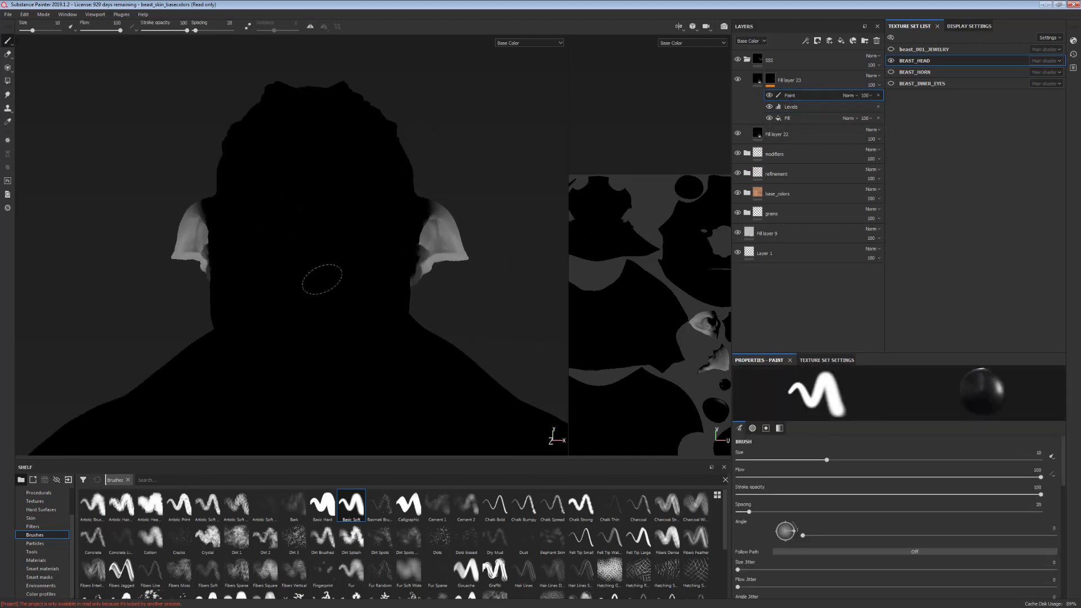
{"action": "right_click_drag", "start_coordinate": [321, 278], "coordinate": [456, 270], "text": "shift"}
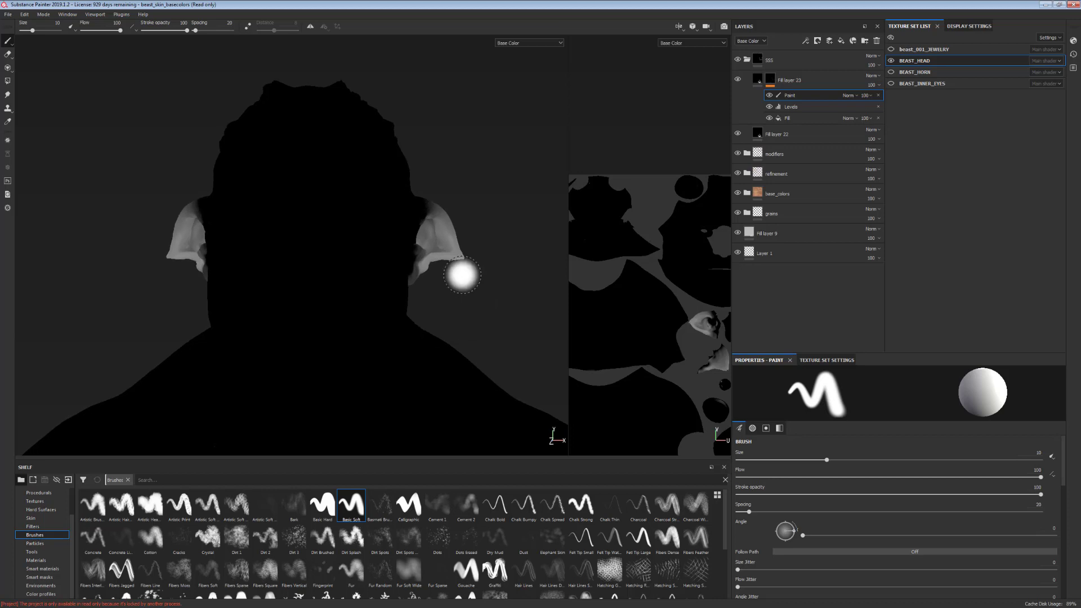
{"action": "left_click", "coordinate": [314, 28]}
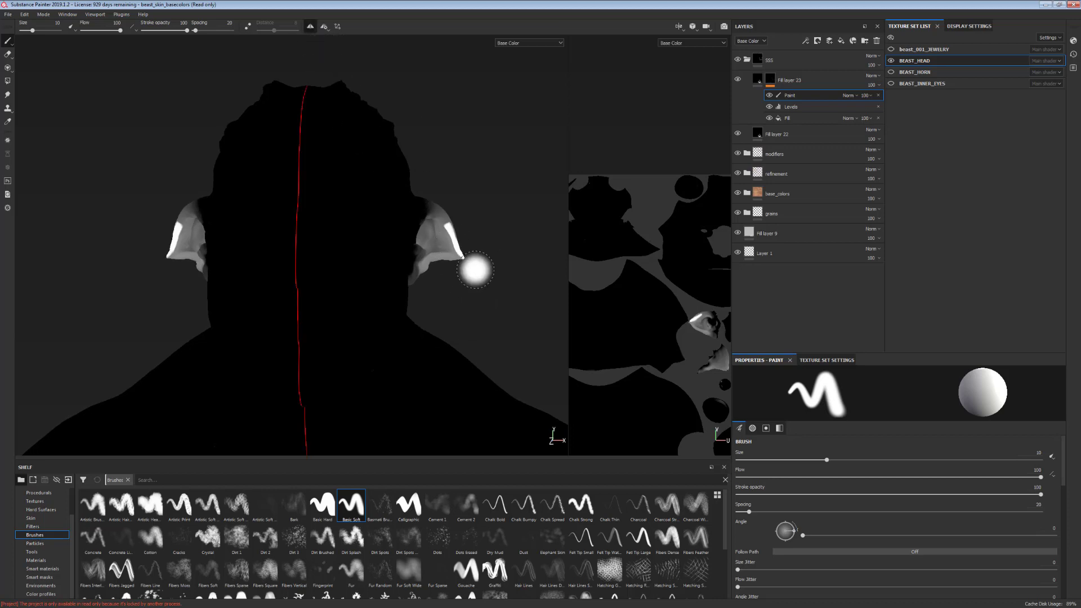
{"action": "left_click", "coordinate": [407, 576]}
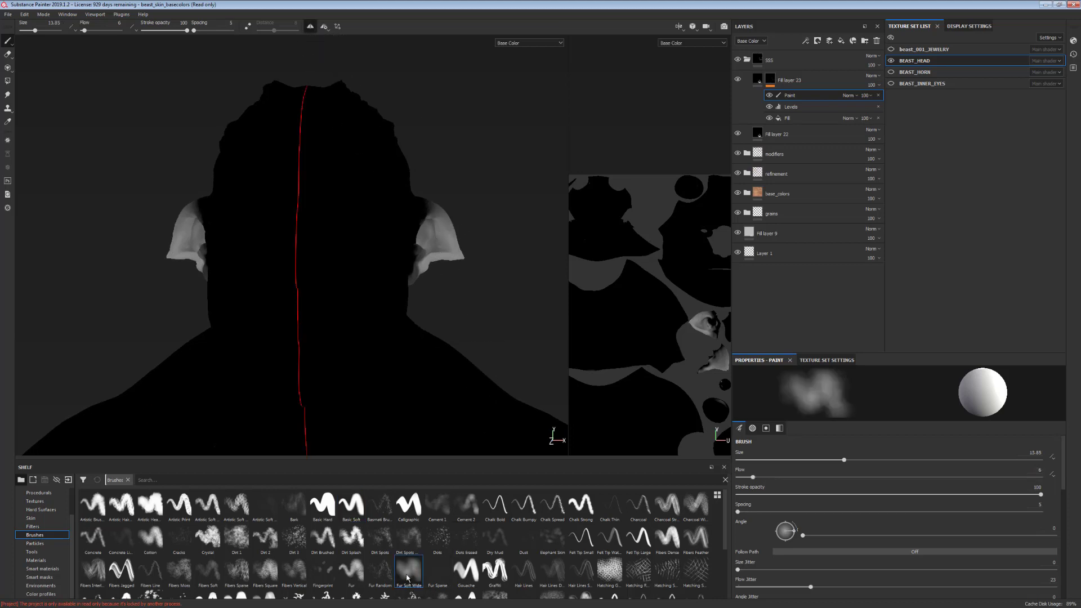
{"action": "left_click_drag", "start_coordinate": [1040, 494], "coordinate": [869, 494]}
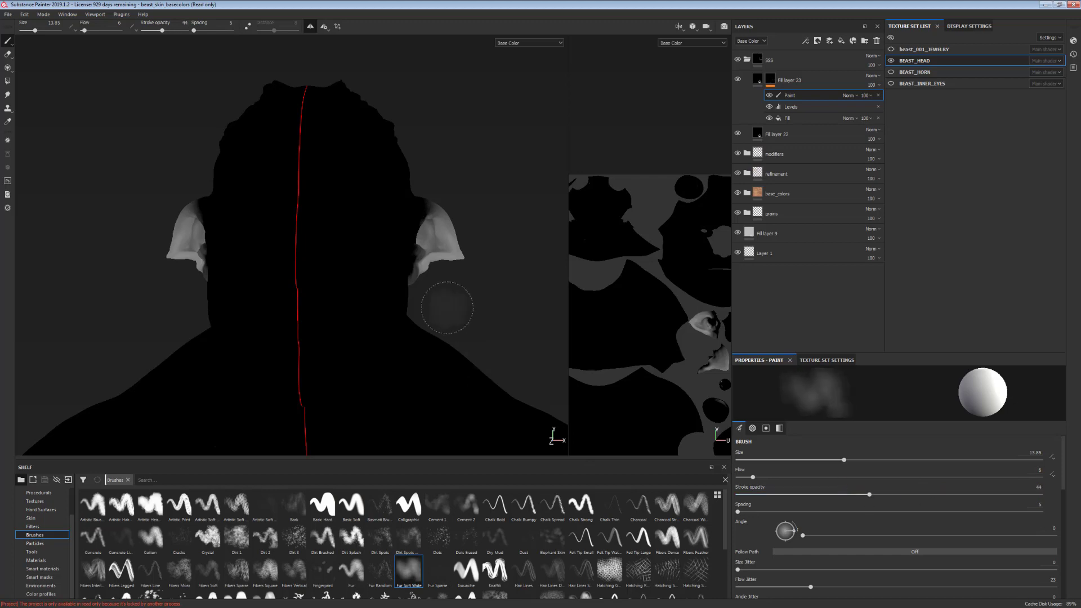
{"action": "left_click_drag", "start_coordinate": [452, 240], "coordinate": [456, 222], "text": "alt"}
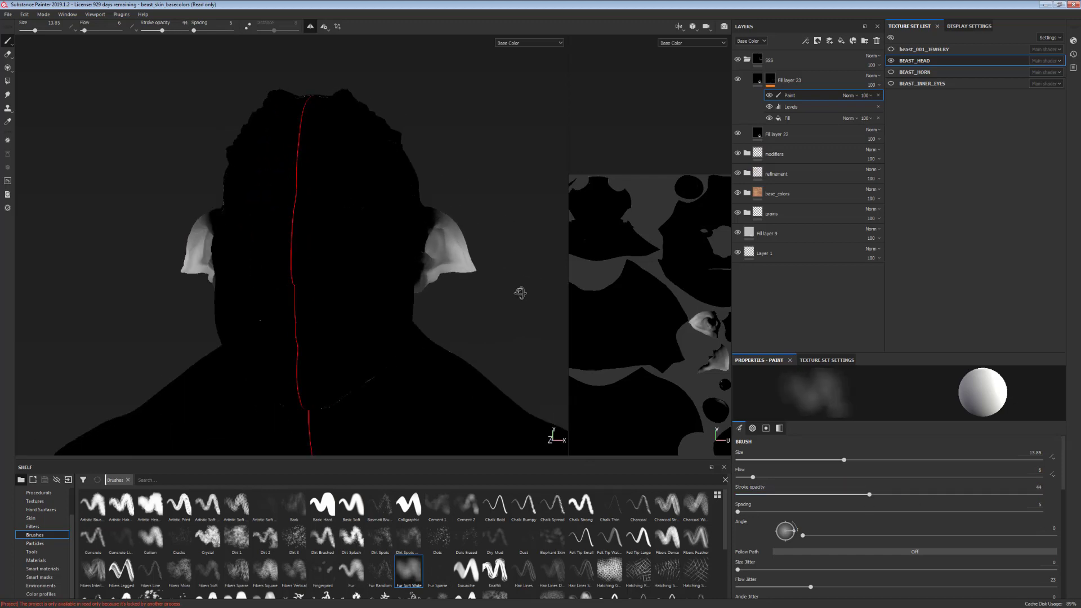
{"action": "mouse_move", "coordinate": [531, 326]}
{"action": "left_mouse_down", "text": "alt"}
{"action": "mouse_move", "coordinate": [466, 325]}
{"action": "mouse_move", "coordinate": [218, 402]}
{"action": "mouse_move", "coordinate": [482, 338]}
{"action": "left_mouse_up", "text": "alt"}
{"action": "left_click_drag", "start_coordinate": [434, 121], "coordinate": [466, 285], "text": "alt"}
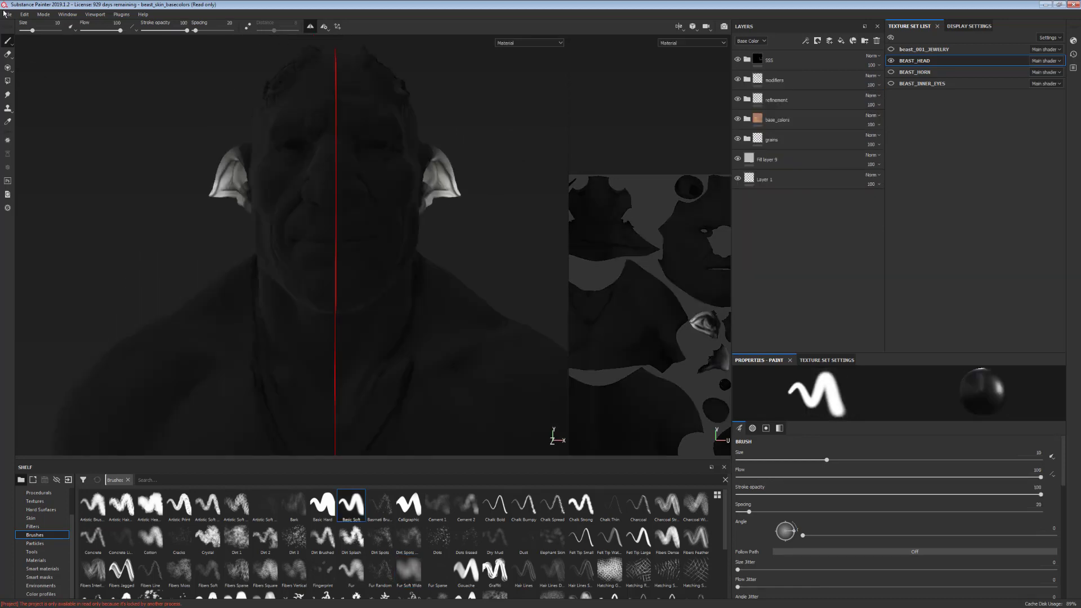
Step: Export BEAST_HEAD textures at 2048x2048 to TUTORIAL/SSS, excluding BEAST_HORN
{"action": "left_click", "coordinate": [7, 14]}
{"action": "left_click", "coordinate": [35, 162]}
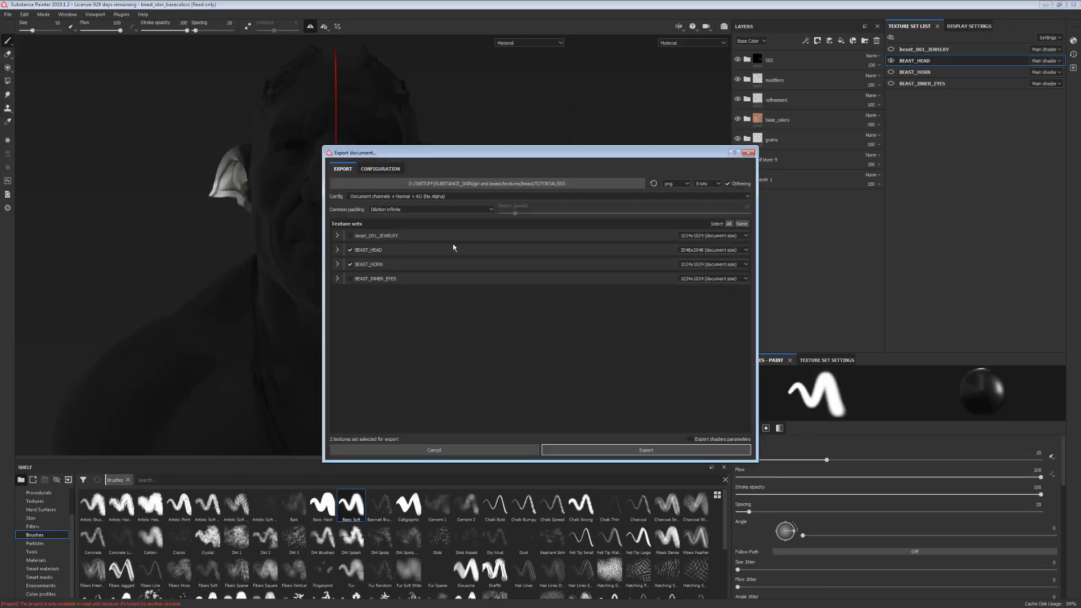
{"action": "left_click", "coordinate": [509, 187]}
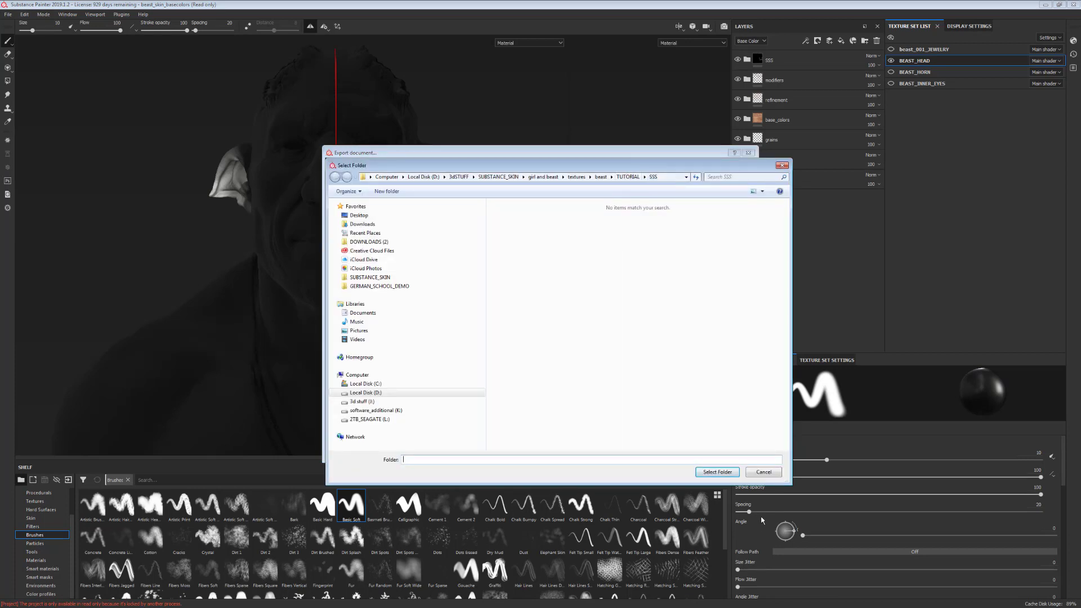
{"action": "left_click", "coordinate": [717, 471]}
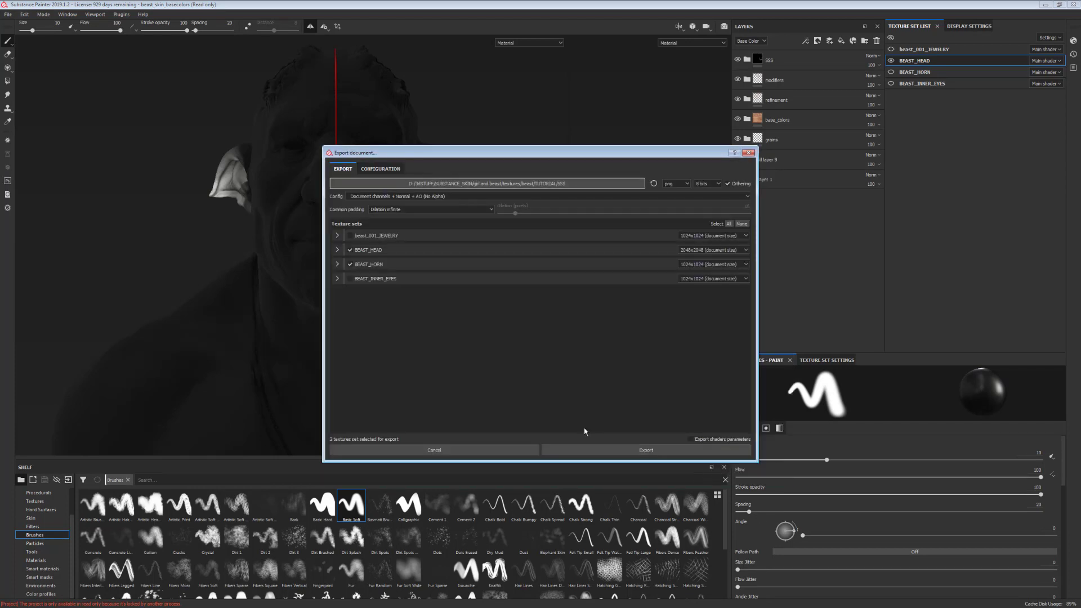
{"action": "left_click", "coordinate": [350, 264]}
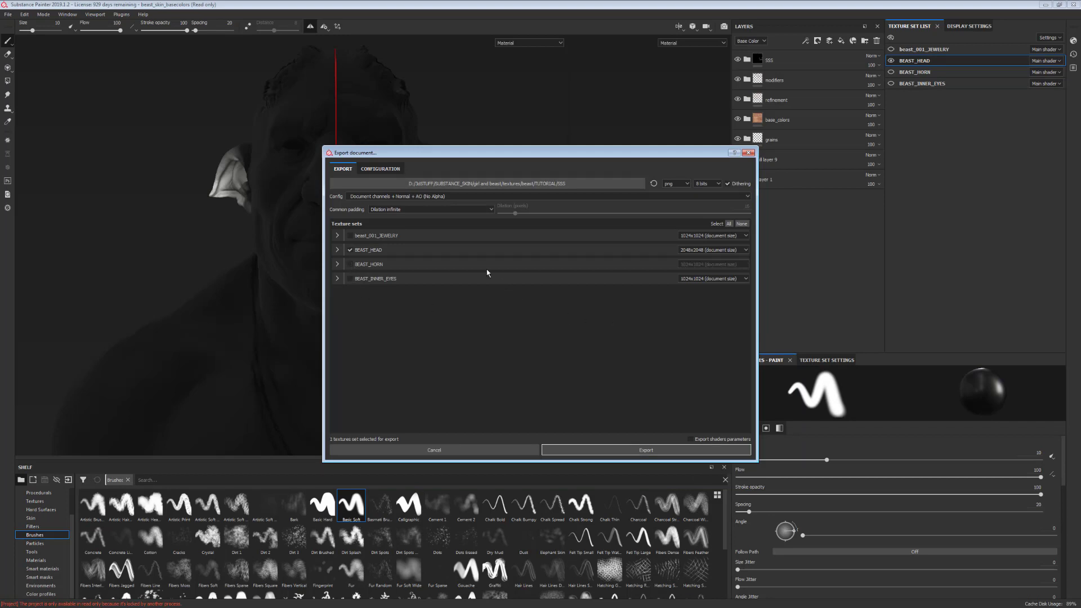
{"action": "left_click", "coordinate": [744, 253]}
{"action": "left_click", "coordinate": [684, 258]}
Step: Export the chosen textures, then switch to the BEAST_004 bust and expand its SSS folder
{"action": "left_click", "coordinate": [640, 451]}
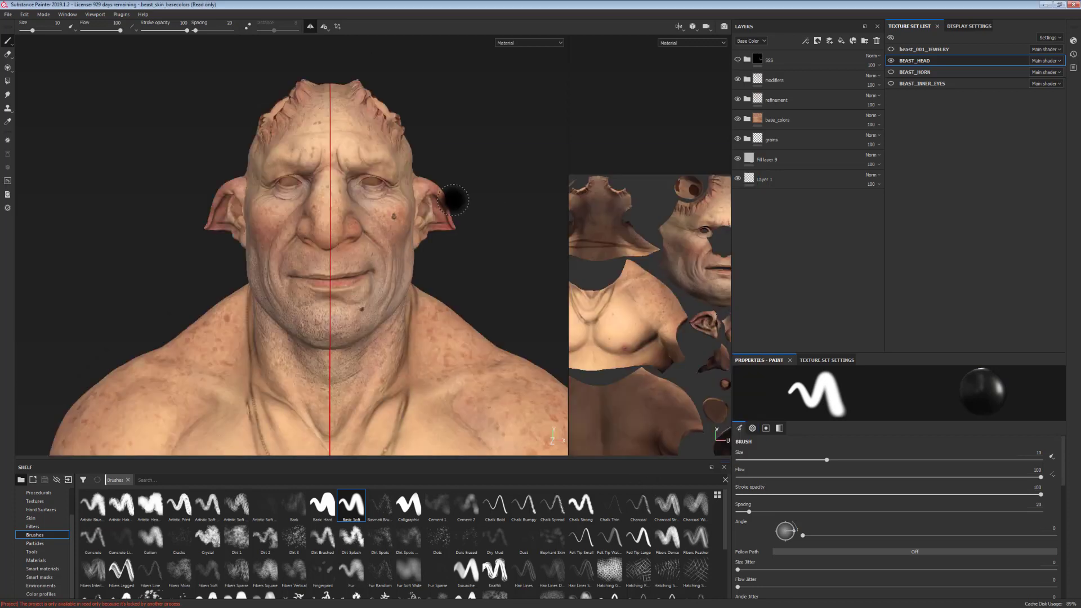
{"action": "scroll", "coordinate": [502, 290], "scroll_direction": "down", "scroll_amount": 3}
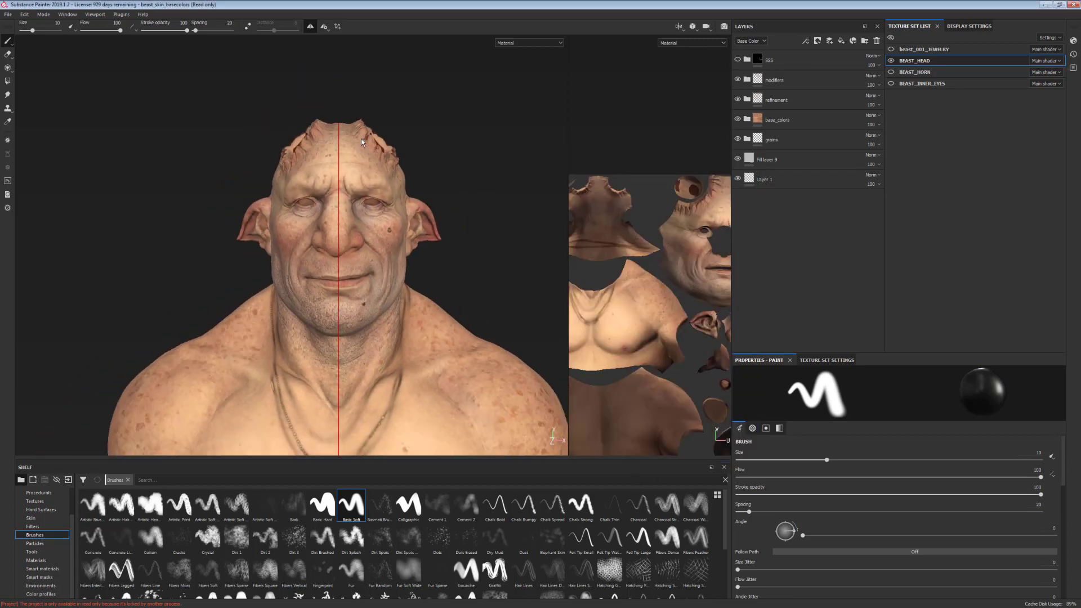
{"action": "left_click", "coordinate": [747, 61]}
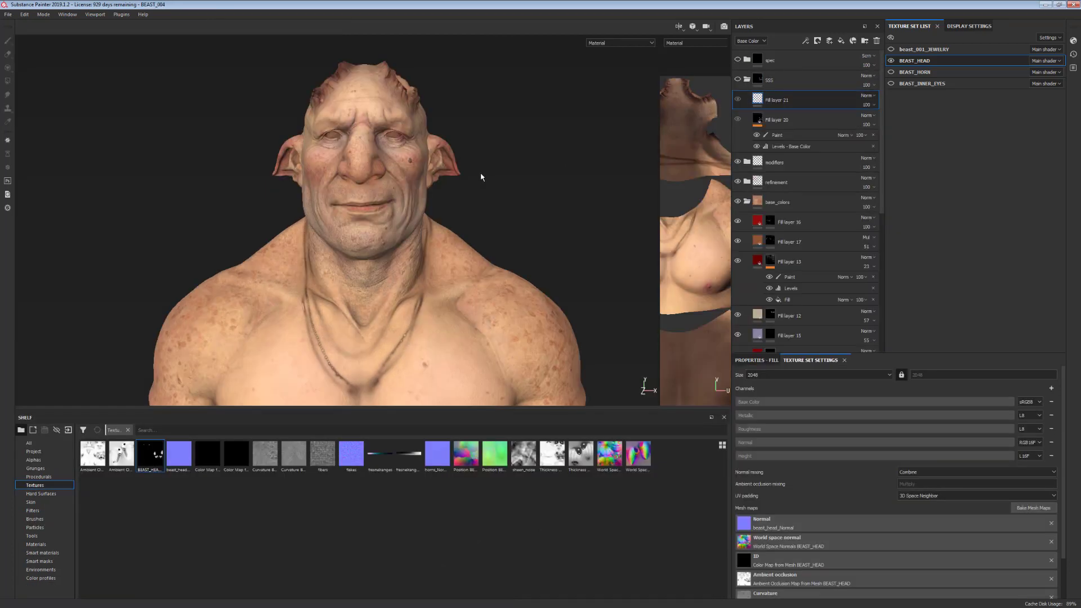
{"action": "left_click_drag", "start_coordinate": [480, 176], "coordinate": [478, 176], "text": "alt"}
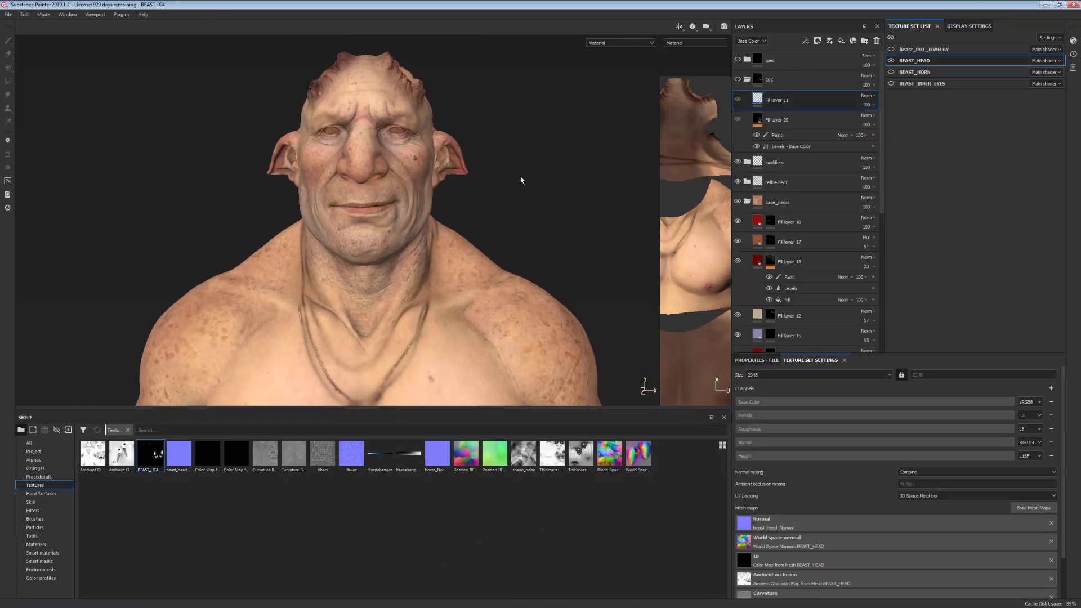
Step: Reframe the troll bust and add Scattering from the Texture Set Settings channel list
{"action": "mouse_move", "coordinate": [518, 175]}
{"action": "middle_mouse_down", "text": "alt"}
{"action": "mouse_move", "coordinate": [518, 204]}
{"action": "mouse_move", "coordinate": [559, 203]}
{"action": "middle_mouse_up", "text": "alt"}
{"action": "scroll", "coordinate": [535, 242], "scroll_direction": "up", "scroll_amount": 1}
{"action": "scroll", "coordinate": [519, 193], "scroll_direction": "up", "scroll_amount": 3}
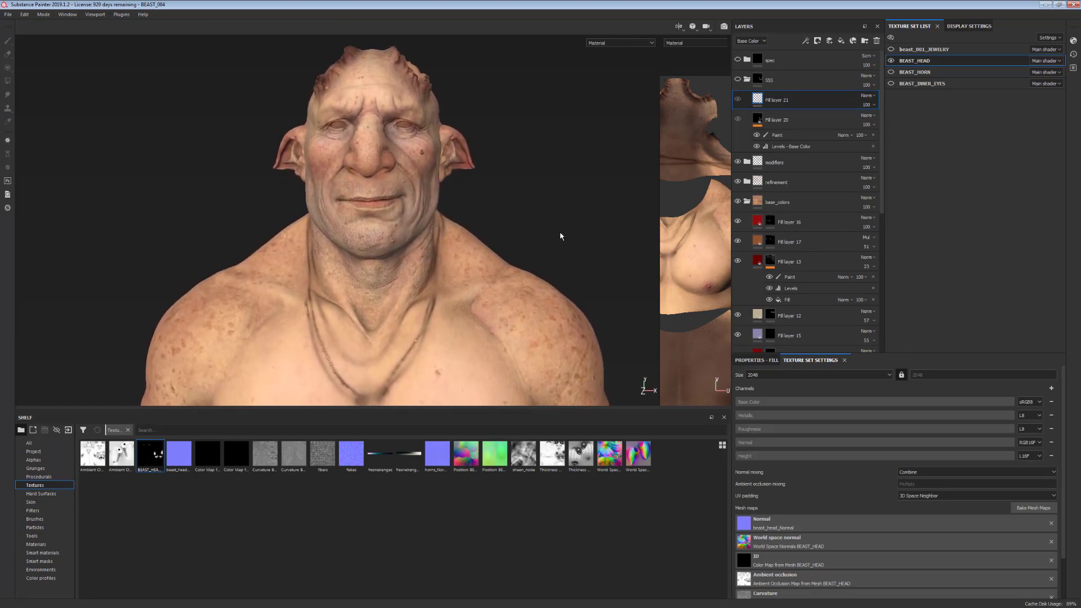
{"action": "middle_click_drag", "start_coordinate": [528, 240], "coordinate": [519, 162], "text": "alt"}
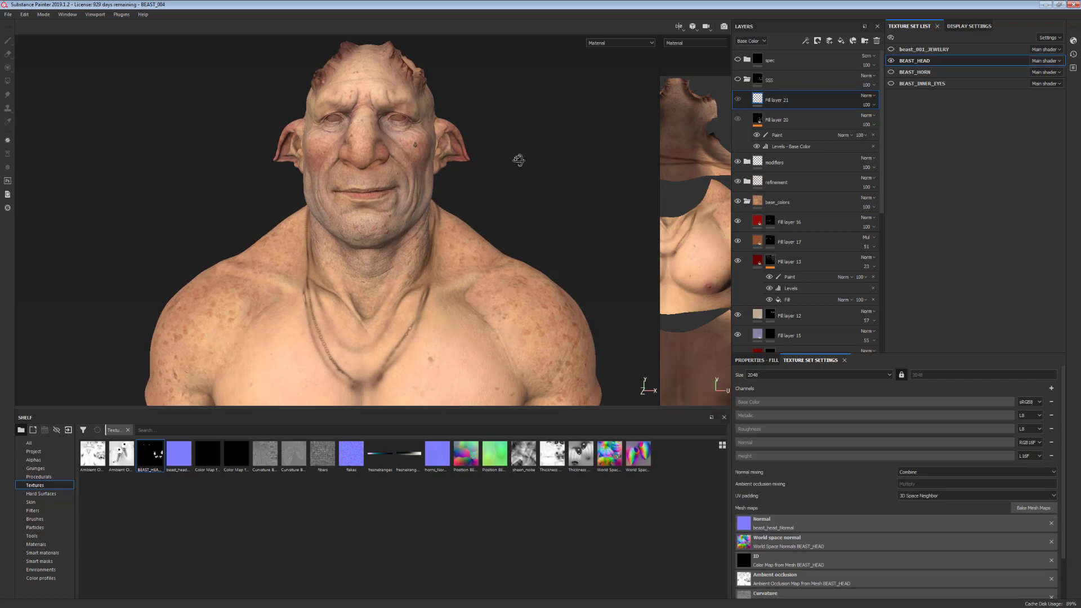
{"action": "scroll", "coordinate": [470, 198], "scroll_direction": "up", "scroll_amount": 1}
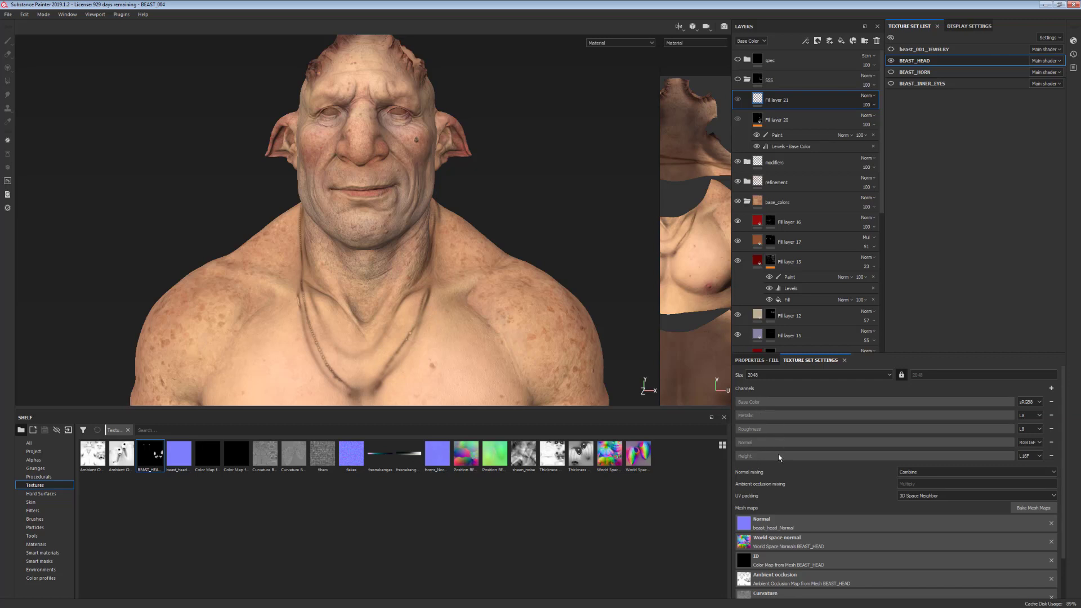
{"action": "left_click", "coordinate": [1051, 388]}
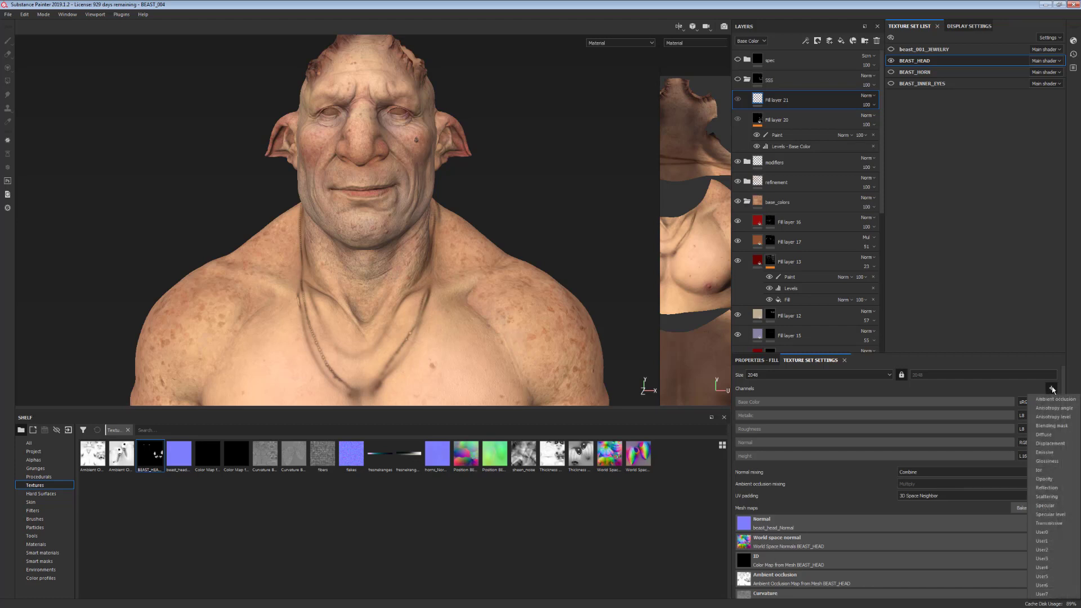
{"action": "left_click", "coordinate": [1053, 498]}
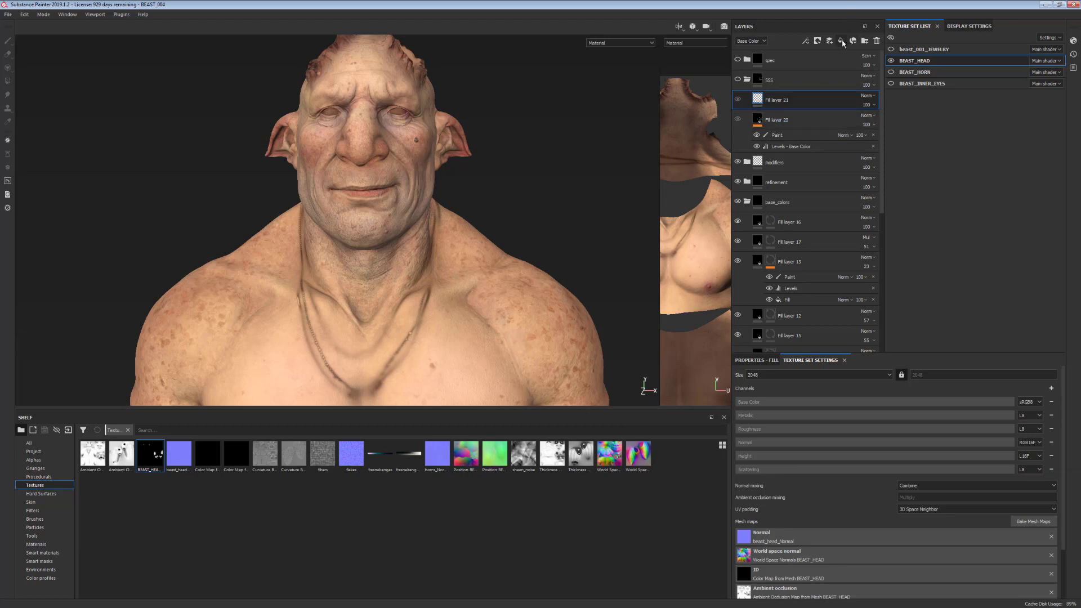
Step: Unhide the SSS folder and add a fill layer that affects only the scatt channel
{"action": "left_click", "coordinate": [738, 80]}
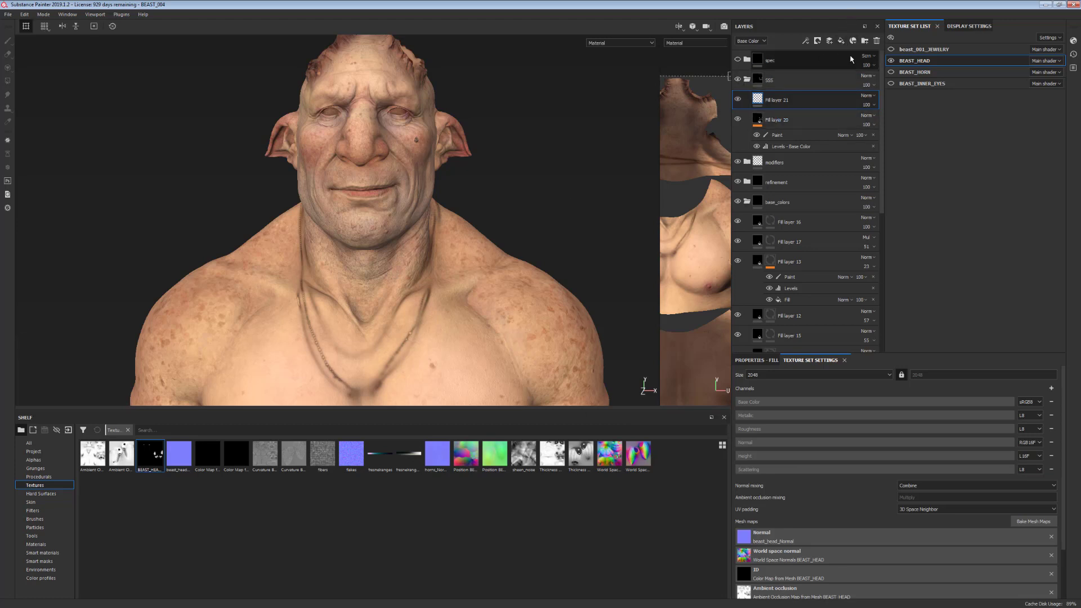
{"action": "left_click", "coordinate": [843, 43]}
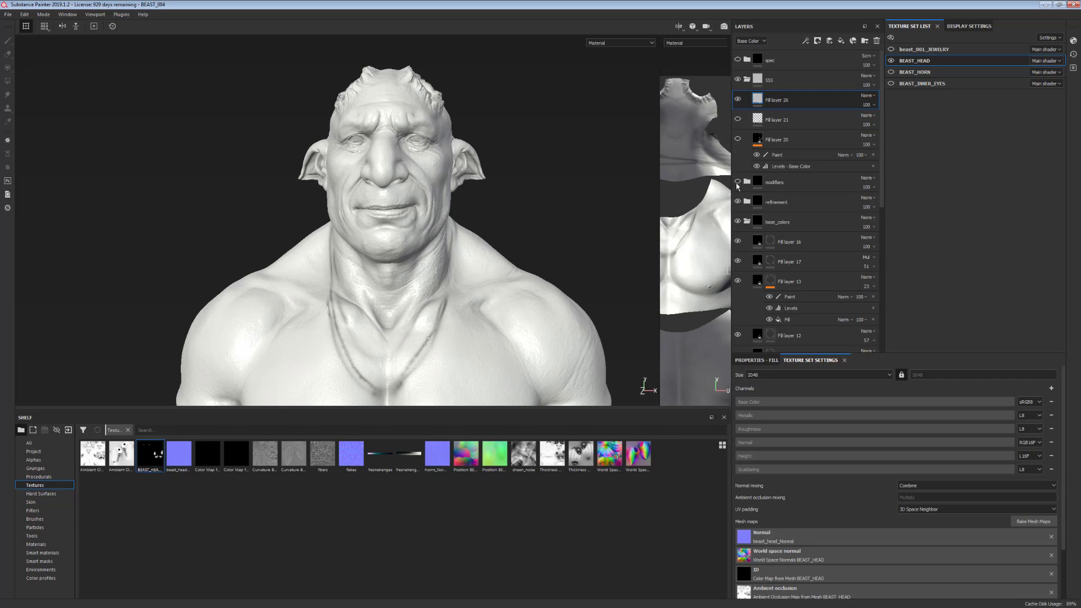
{"action": "middle_click_drag", "start_coordinate": [574, 169], "coordinate": [577, 191], "text": "alt"}
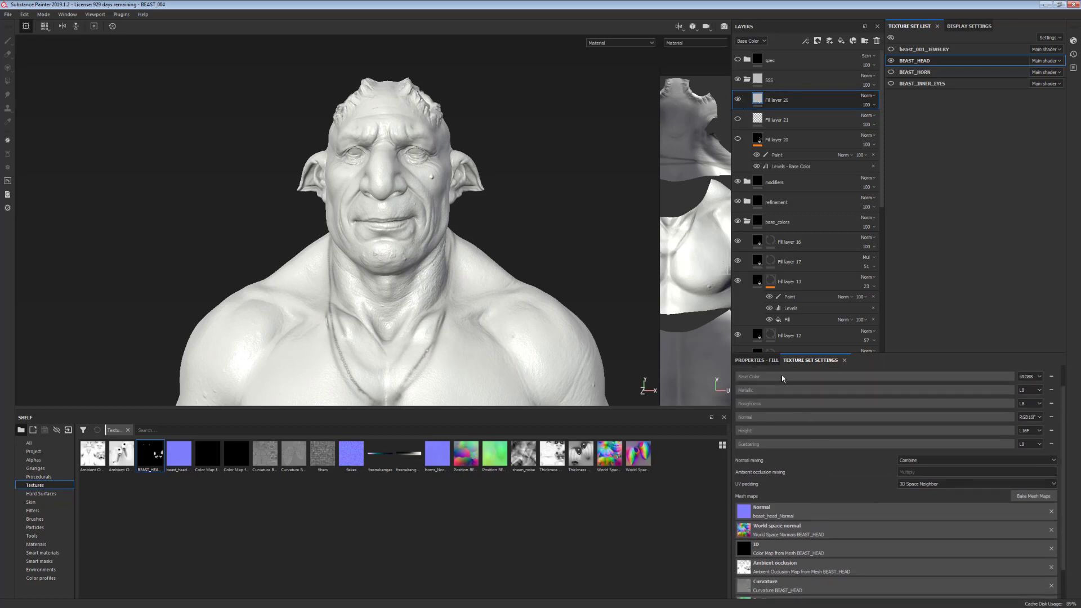
{"action": "left_click", "coordinate": [760, 360]}
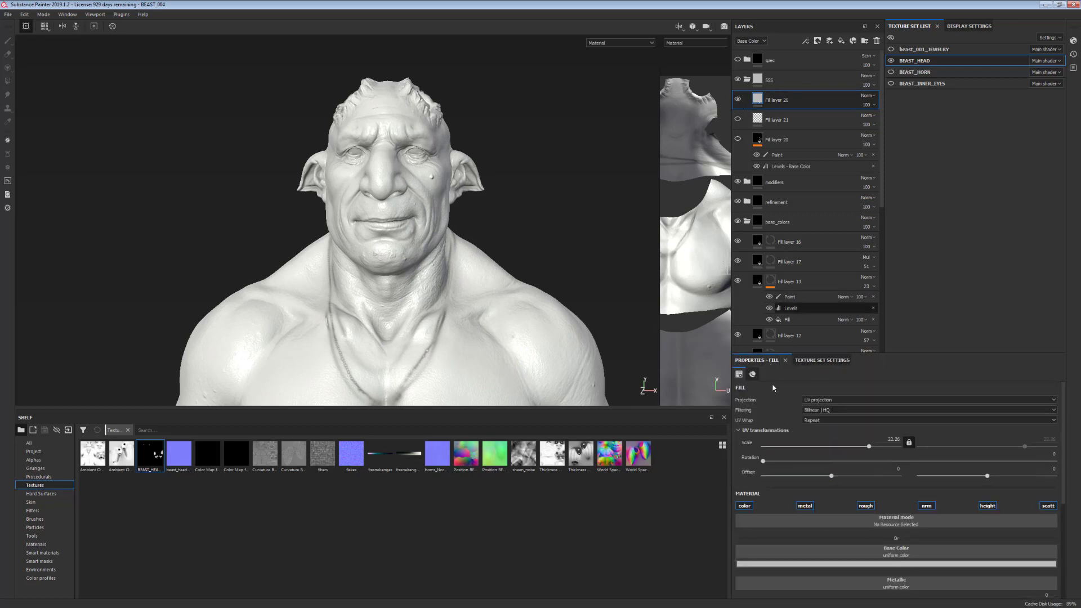
{"action": "left_click", "coordinate": [1048, 506]}
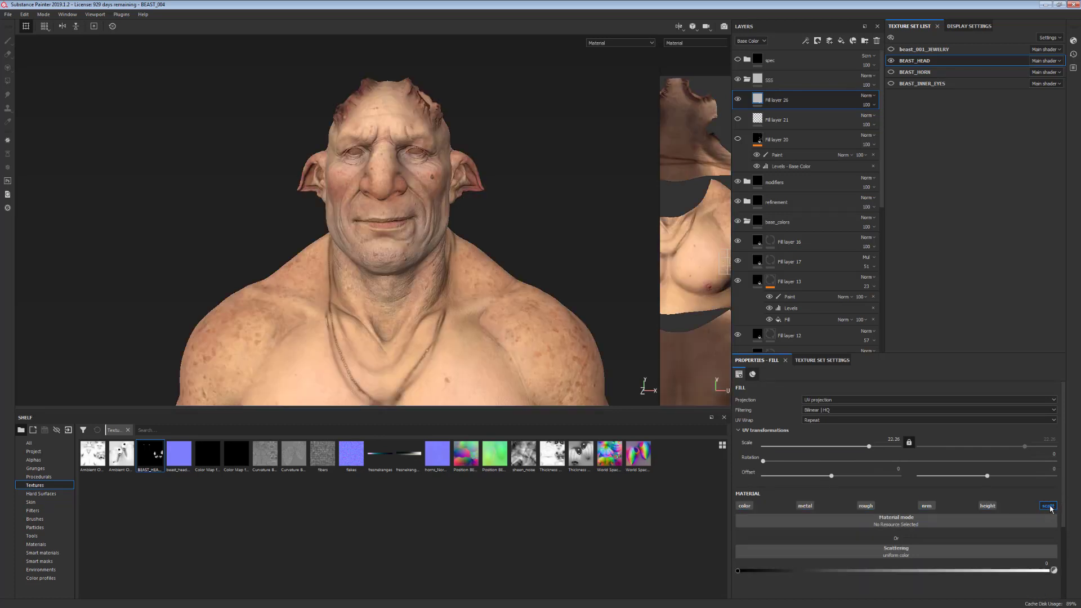
{"action": "scroll", "coordinate": [446, 345], "scroll_direction": "up", "scroll_amount": 2}
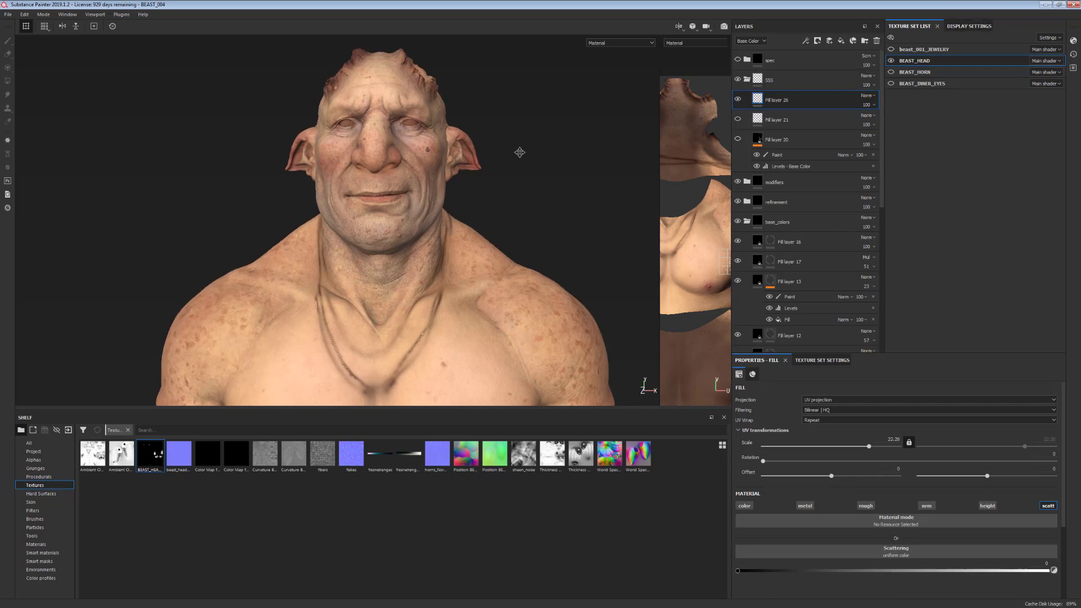
{"action": "left_click_drag", "start_coordinate": [519, 152], "coordinate": [387, 98], "text": "alt"}
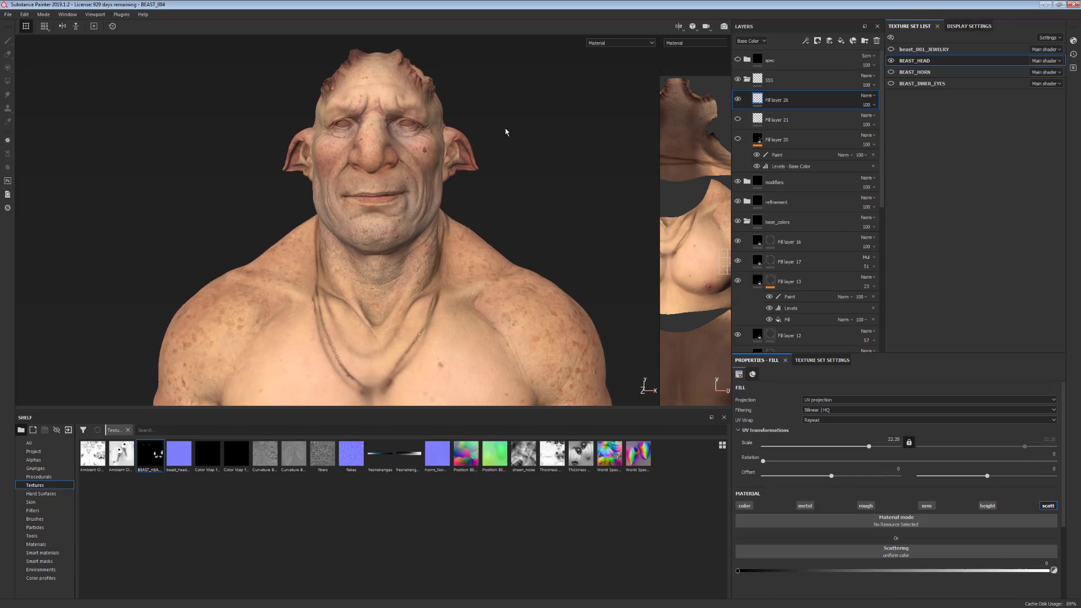
Step: Enable Activate Subsurface Scattering in the Display Settings
{"action": "left_click", "coordinate": [973, 26]}
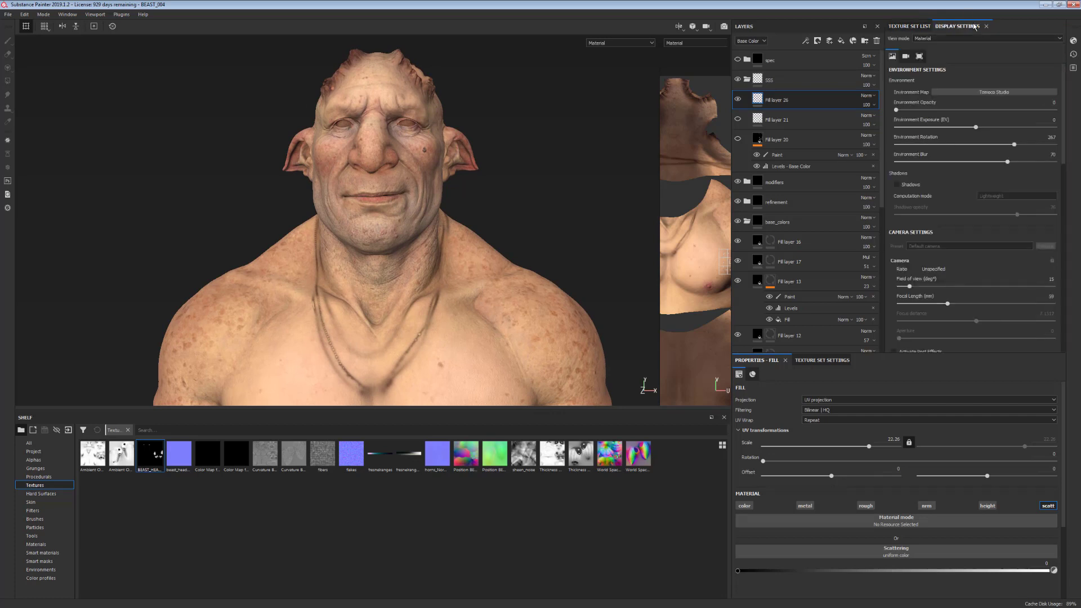
{"action": "scroll", "coordinate": [896, 175], "scroll_direction": "down", "scroll_amount": 3}
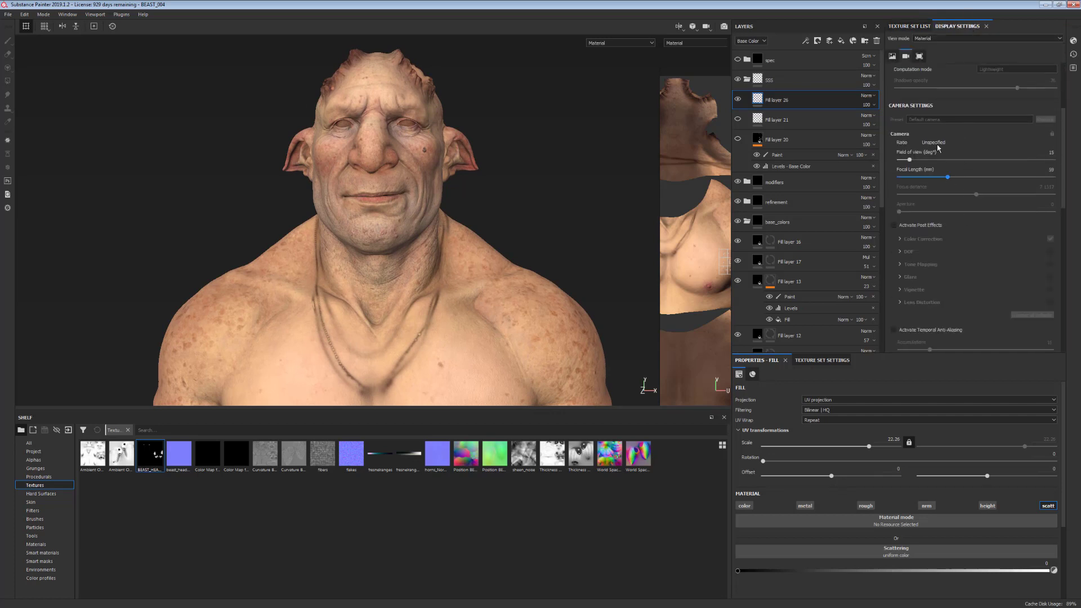
{"action": "scroll", "coordinate": [925, 254], "scroll_direction": "down", "scroll_amount": 2}
{"action": "scroll", "coordinate": [911, 260], "scroll_direction": "down", "scroll_amount": 1}
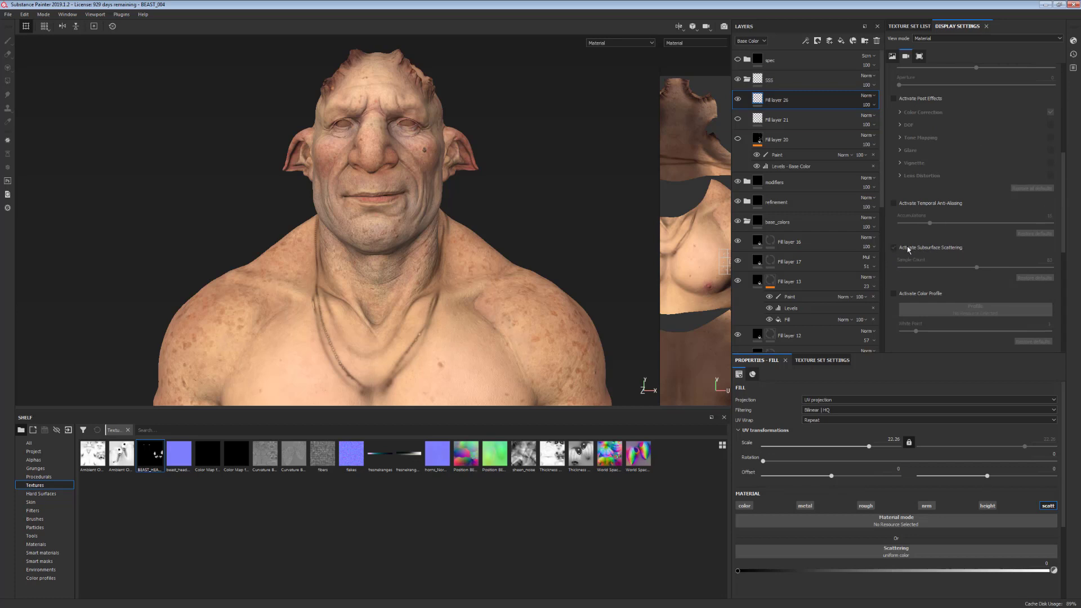
{"action": "left_click", "coordinate": [908, 248]}
Step: Test higher Scattering values on the fill layer, then bring it back to near zero
{"action": "left_click_drag", "start_coordinate": [739, 573], "coordinate": [1014, 571]}
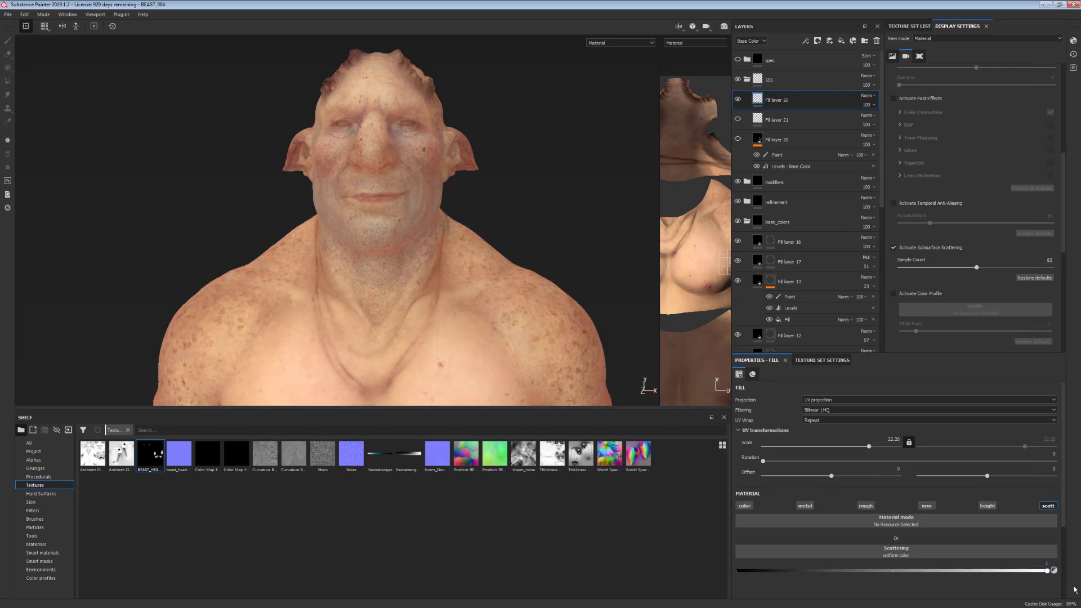
{"action": "mouse_move", "coordinate": [906, 576]}
{"action": "left_mouse_down"}
{"action": "mouse_move", "coordinate": [748, 583]}
{"action": "mouse_move", "coordinate": [1007, 572]}
{"action": "left_mouse_up"}
{"action": "mouse_move", "coordinate": [904, 560]}
{"action": "left_mouse_down"}
{"action": "mouse_move", "coordinate": [757, 552]}
{"action": "mouse_move", "coordinate": [1047, 570]}
{"action": "left_mouse_up"}
{"action": "left_click_drag", "start_coordinate": [939, 564], "coordinate": [766, 555]}
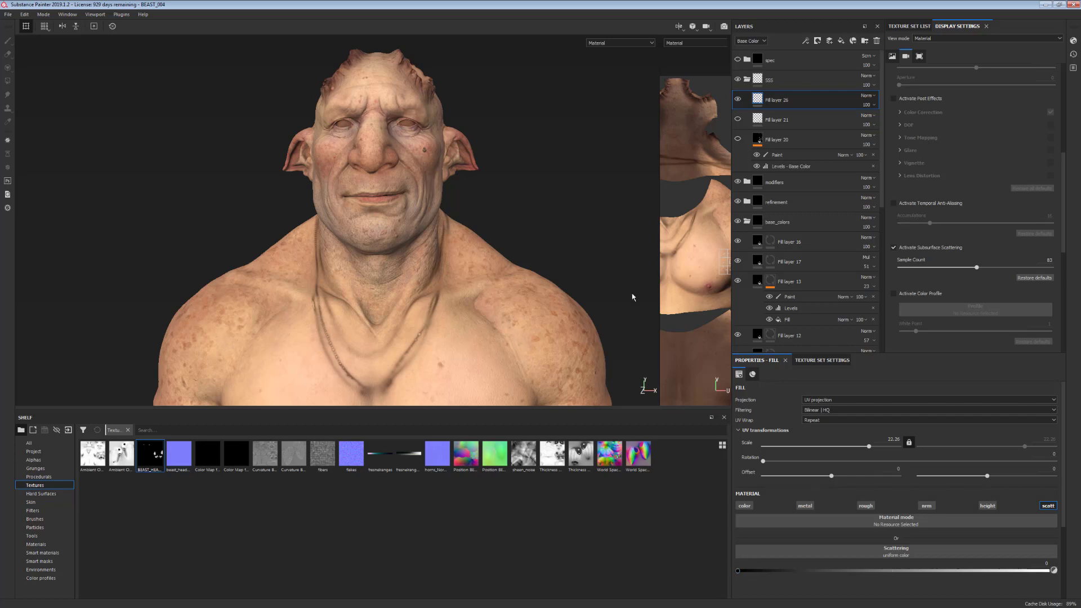
{"action": "scroll", "coordinate": [542, 153], "scroll_direction": "up", "scroll_amount": 2}
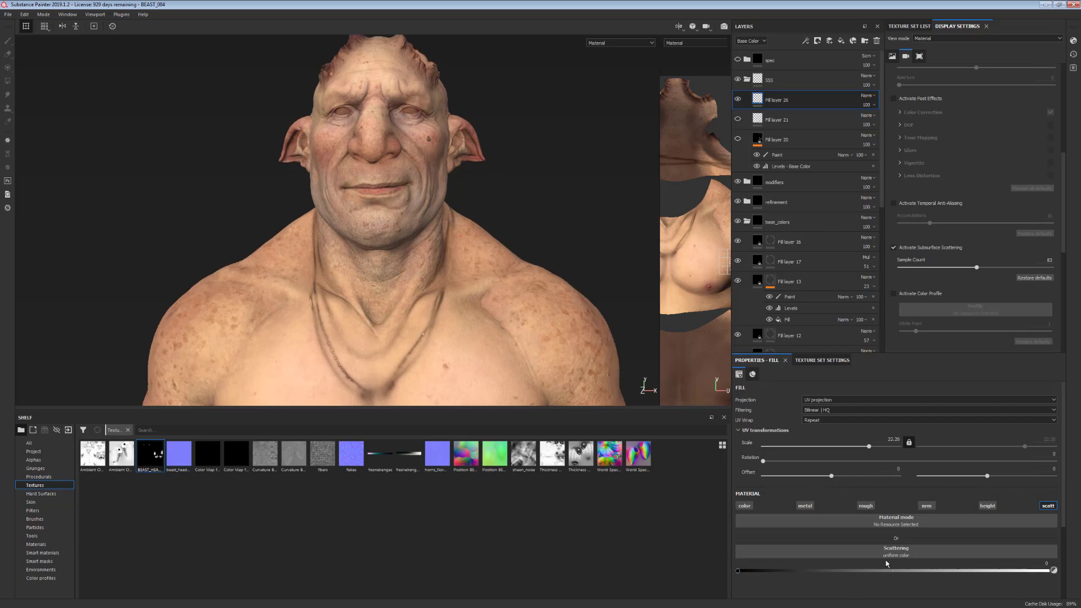
{"action": "left_click", "coordinate": [819, 572]}
{"action": "left_click", "coordinate": [745, 573]}
{"action": "scroll", "coordinate": [505, 247], "scroll_direction": "down", "scroll_amount": 1}
{"action": "scroll", "coordinate": [505, 284], "scroll_direction": "up", "scroll_amount": 2}
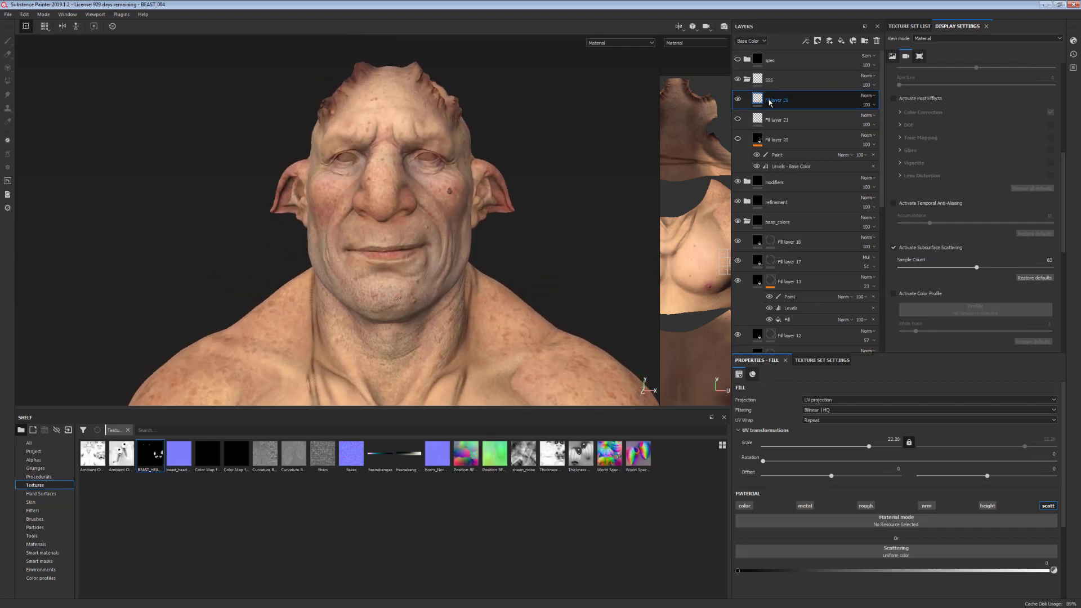
Step: Add a mask to Fill layer 26 filled with the exported ear map
{"action": "right_click", "coordinate": [770, 100]}
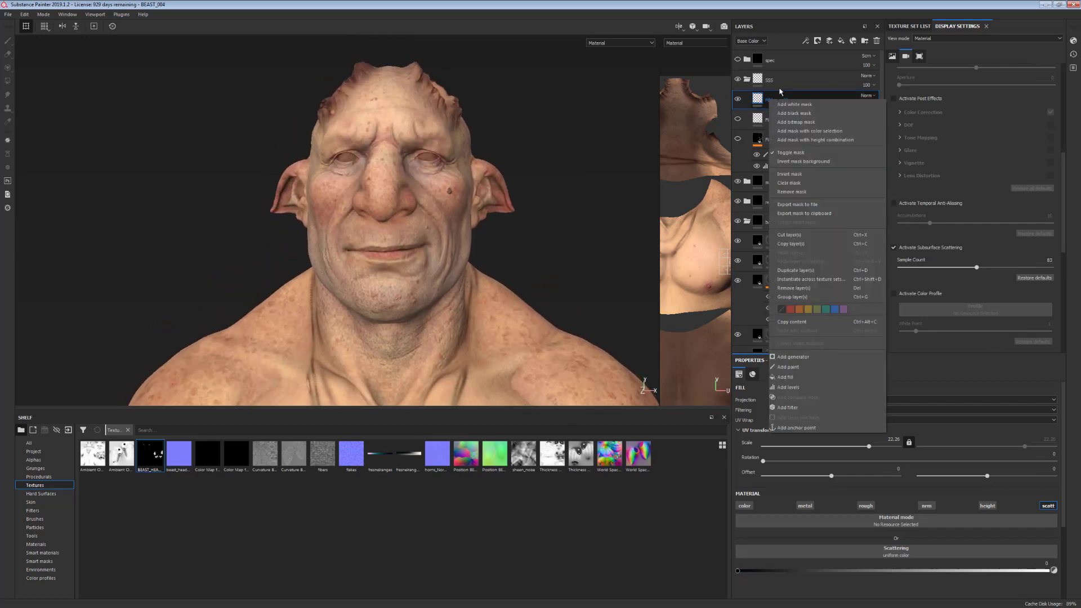
{"action": "left_click", "coordinate": [779, 121]}
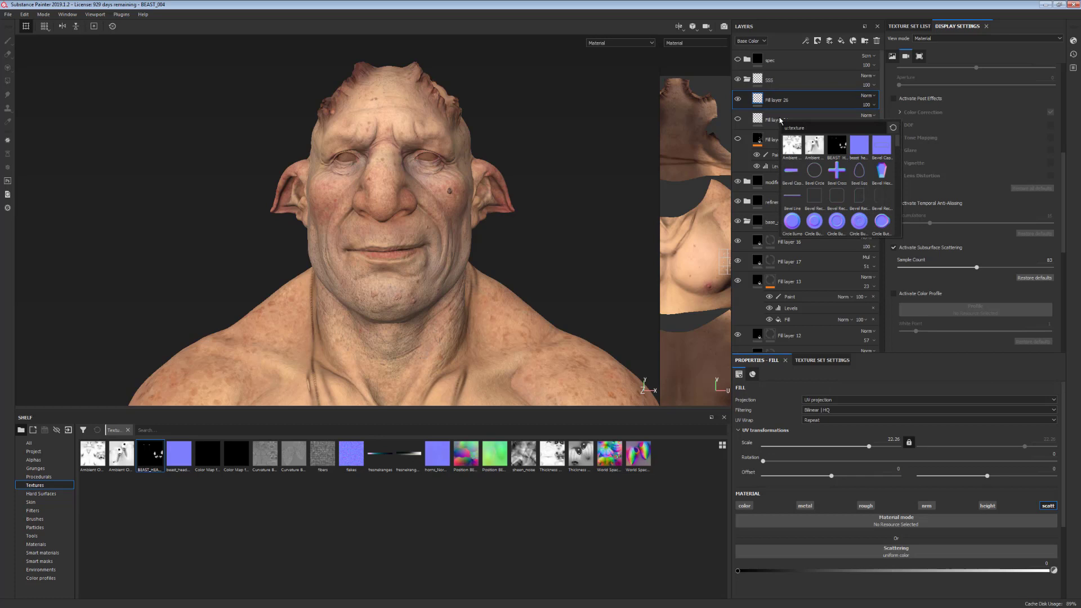
{"action": "mouse_move", "coordinate": [836, 145]}
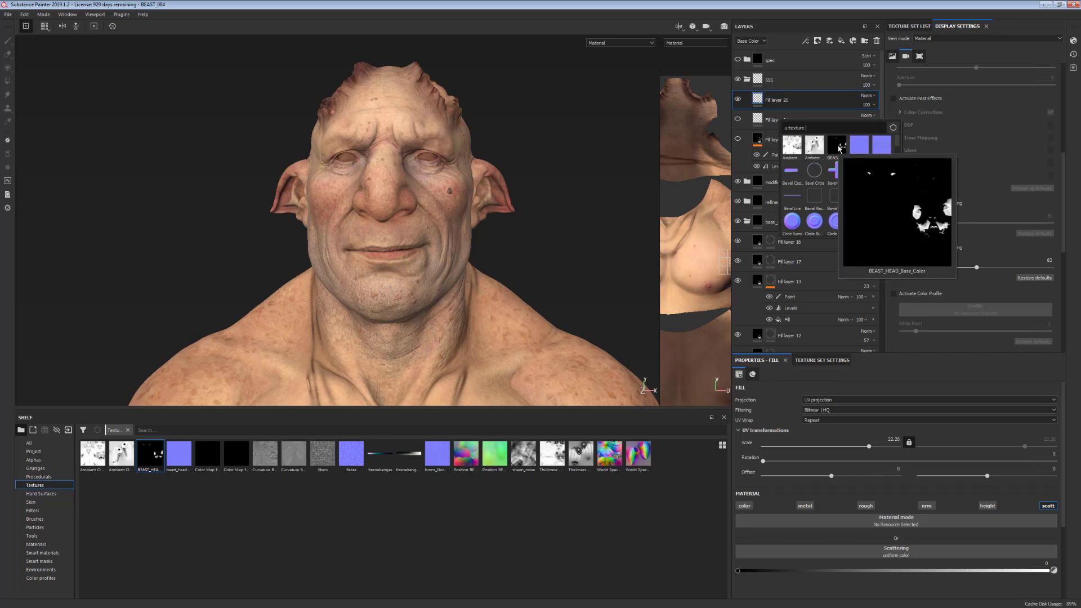
{"action": "left_click", "coordinate": [837, 145]}
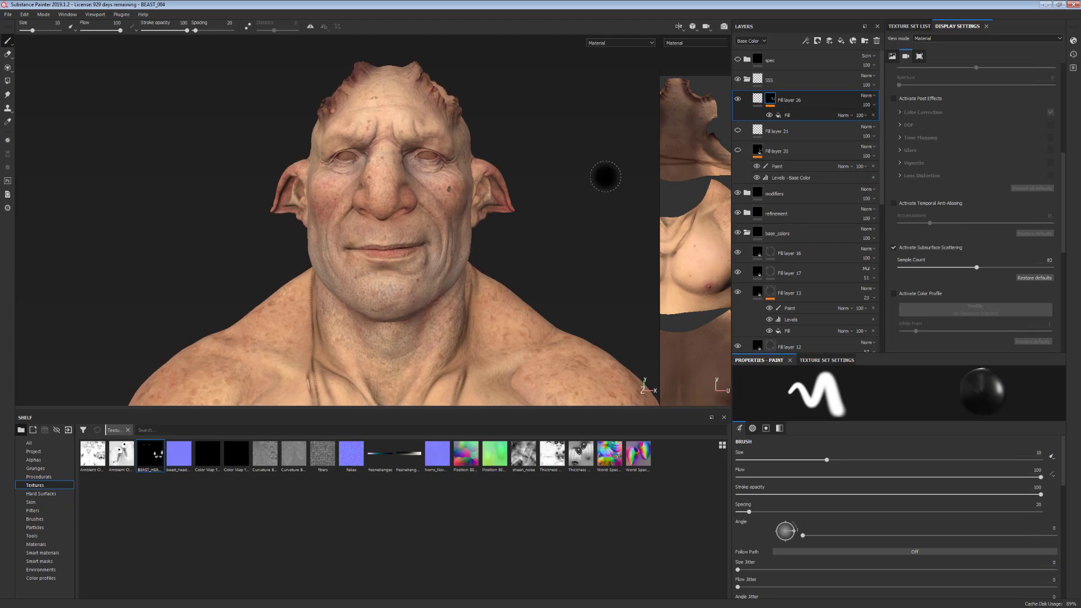
{"action": "left_click", "coordinate": [798, 113]}
{"action": "left_click_drag", "start_coordinate": [507, 158], "coordinate": [559, 211], "text": "alt"}
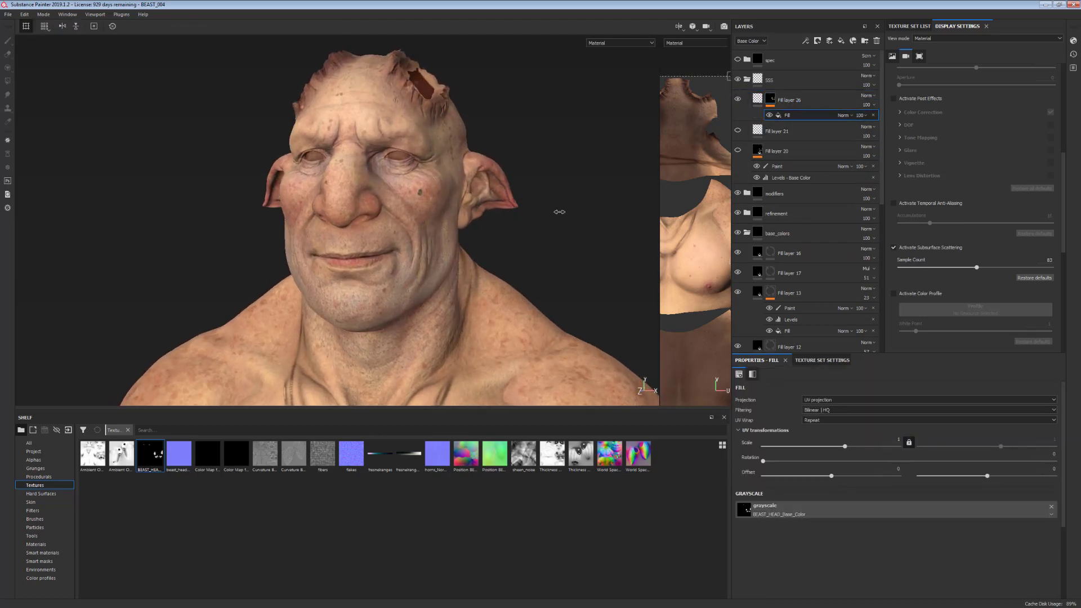
Step: Set Fill layer 26's scattering to 1, then select its mask Fill effect and inspect the head
{"action": "left_click", "coordinate": [748, 104]}
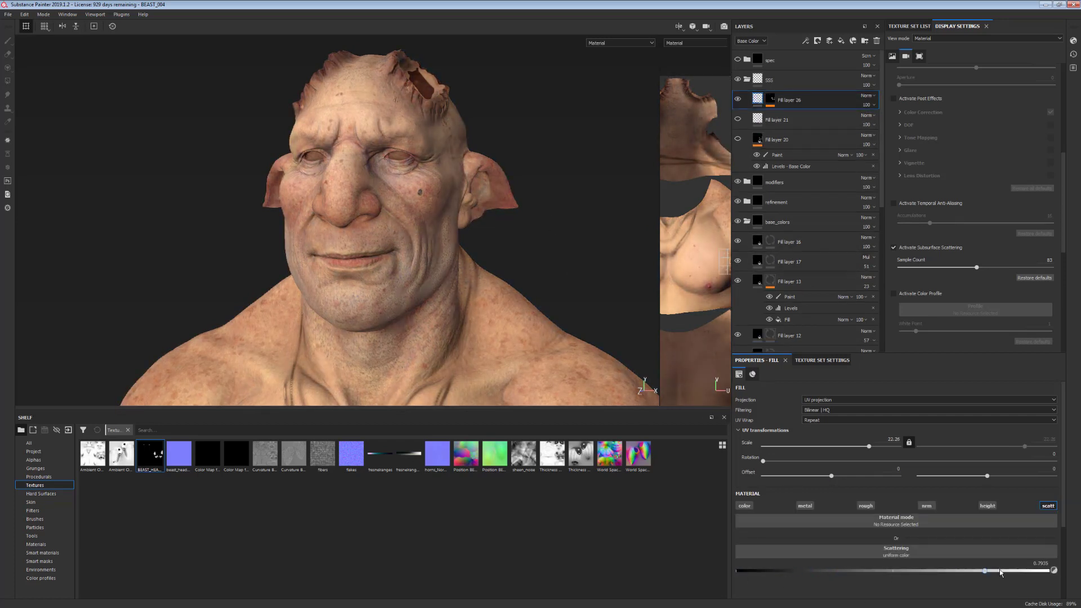
{"action": "left_click_drag", "start_coordinate": [1000, 572], "coordinate": [1052, 572]}
{"action": "left_click_drag", "start_coordinate": [434, 357], "coordinate": [456, 363], "text": "alt"}
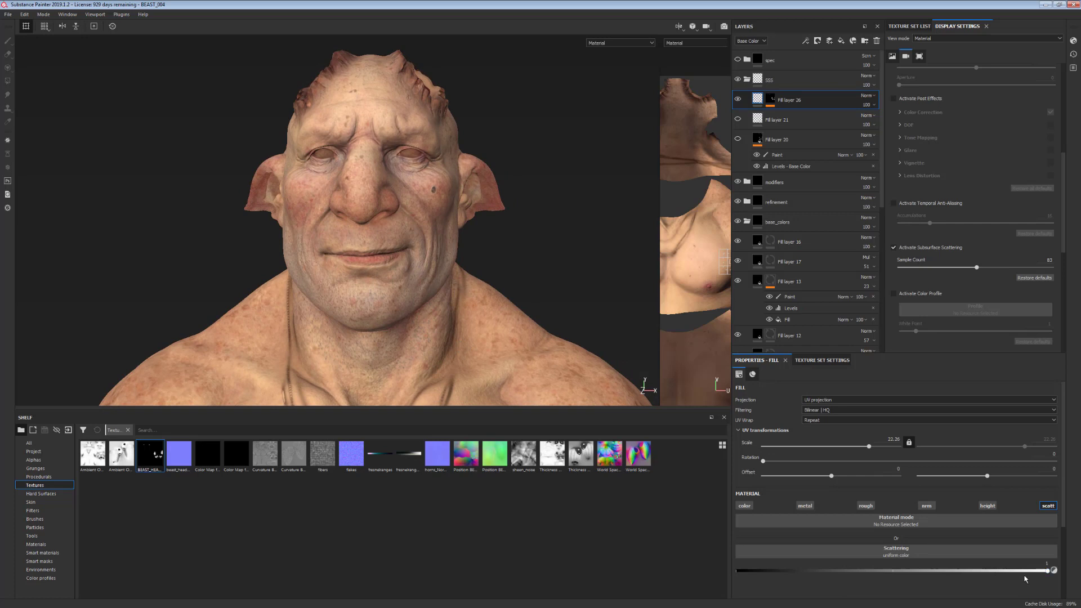
{"action": "left_click", "coordinate": [772, 99]}
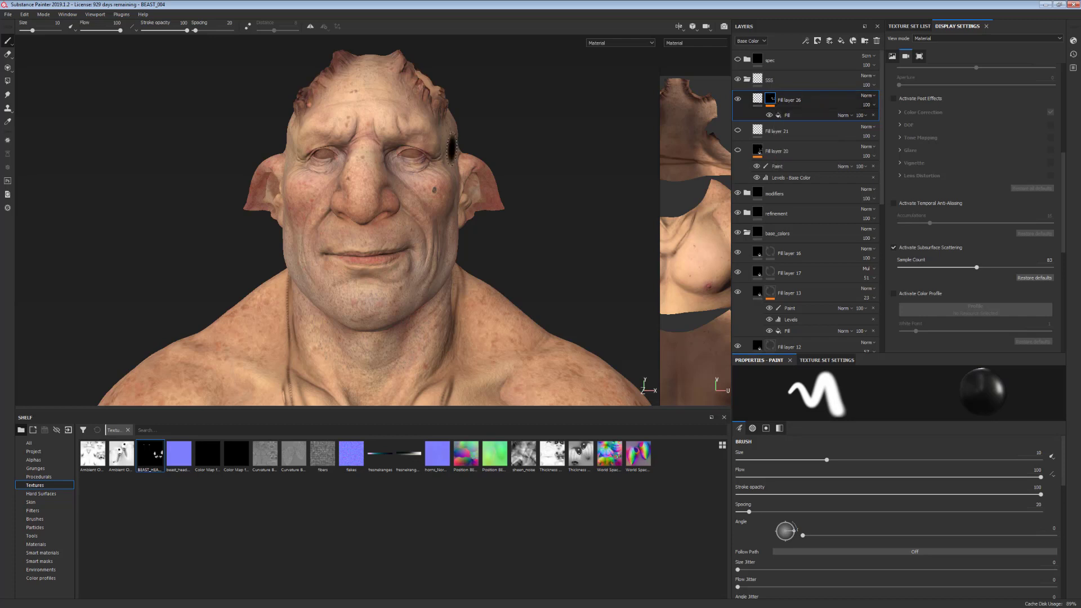
{"action": "mouse_move", "coordinate": [451, 148]}
{"action": "left_mouse_down", "text": "alt"}
{"action": "mouse_move", "coordinate": [380, 152]}
{"action": "mouse_move", "coordinate": [448, 151]}
{"action": "left_mouse_up", "text": "alt"}
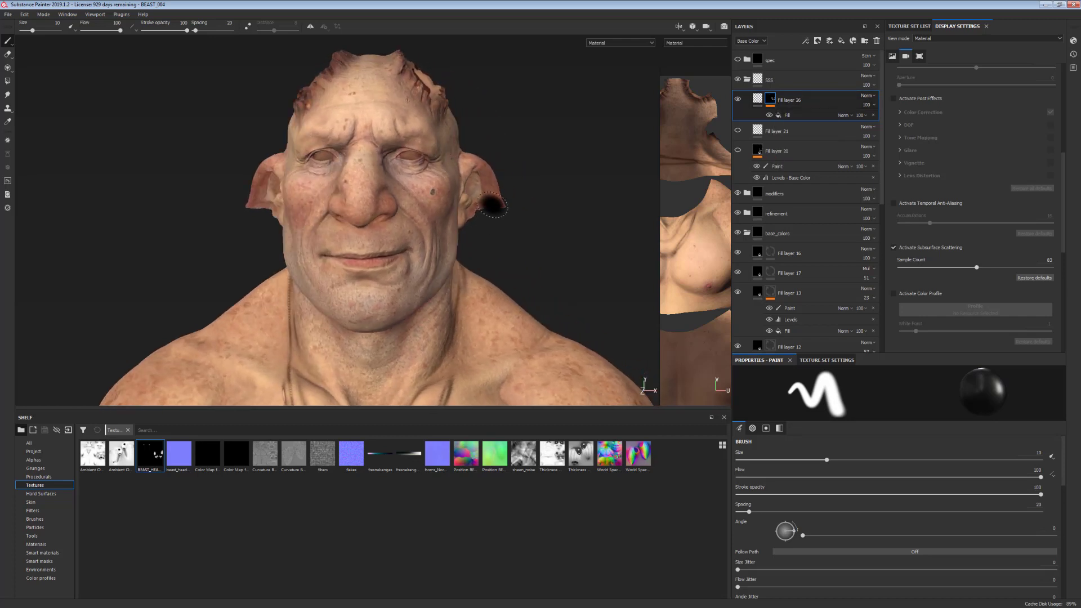
{"action": "left_click_drag", "start_coordinate": [526, 272], "coordinate": [504, 238], "text": "alt"}
{"action": "scroll", "coordinate": [504, 239], "scroll_direction": "up", "scroll_amount": 2}
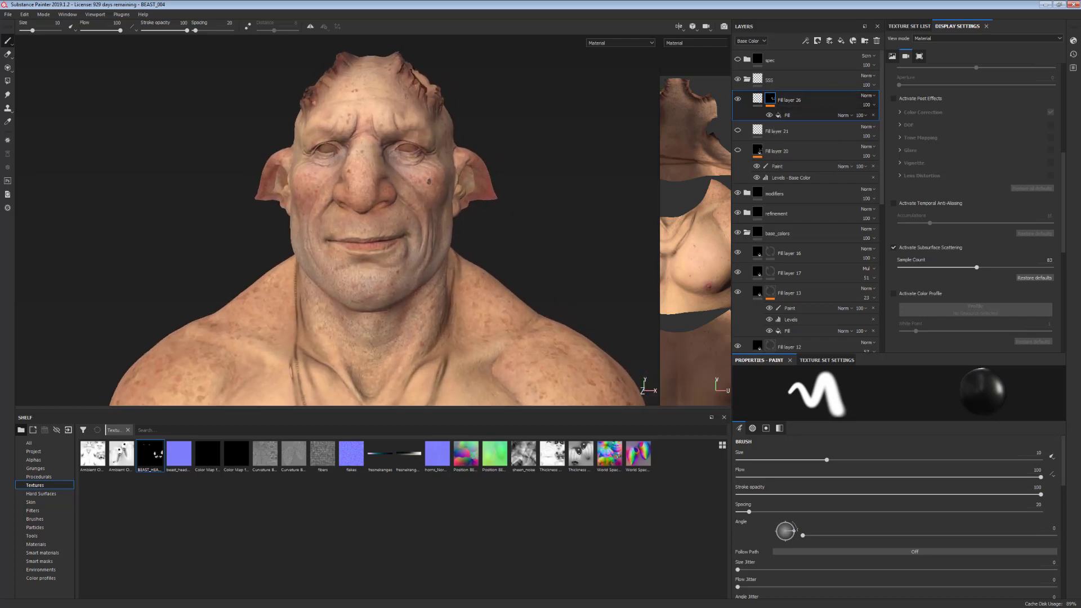
{"action": "left_click", "coordinate": [785, 115]}
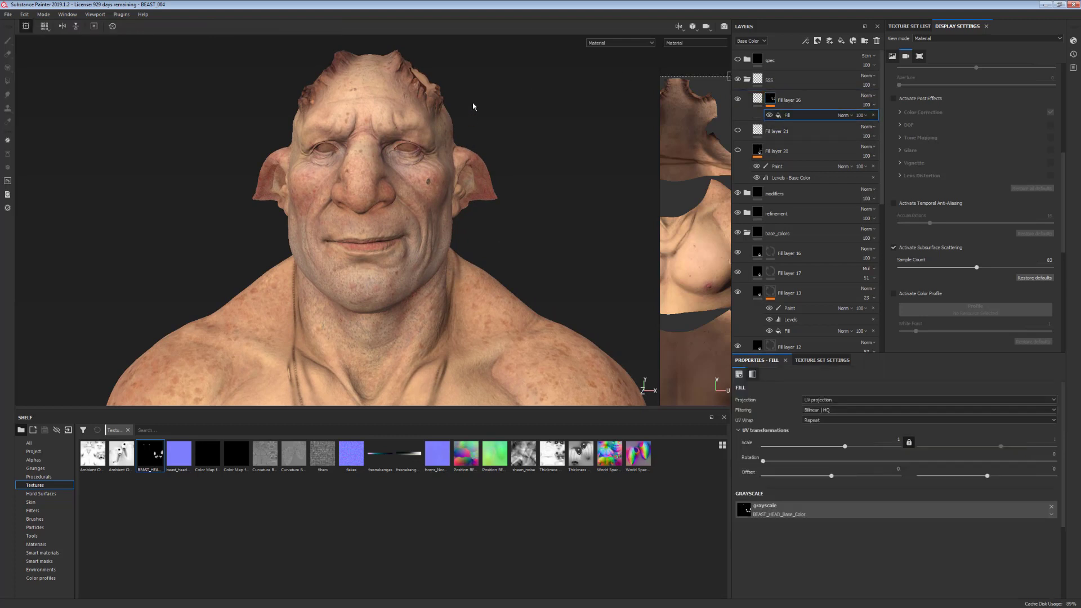
{"action": "scroll", "coordinate": [469, 110], "scroll_direction": "up", "scroll_amount": 1}
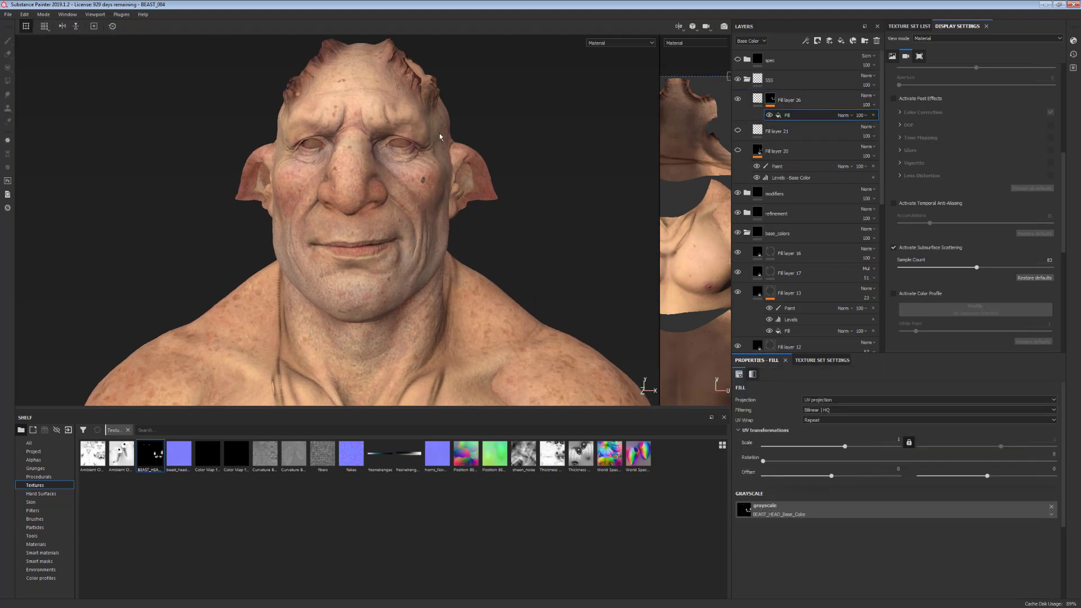
{"action": "middle_click_drag", "start_coordinate": [316, 273], "coordinate": [335, 273], "text": "alt"}
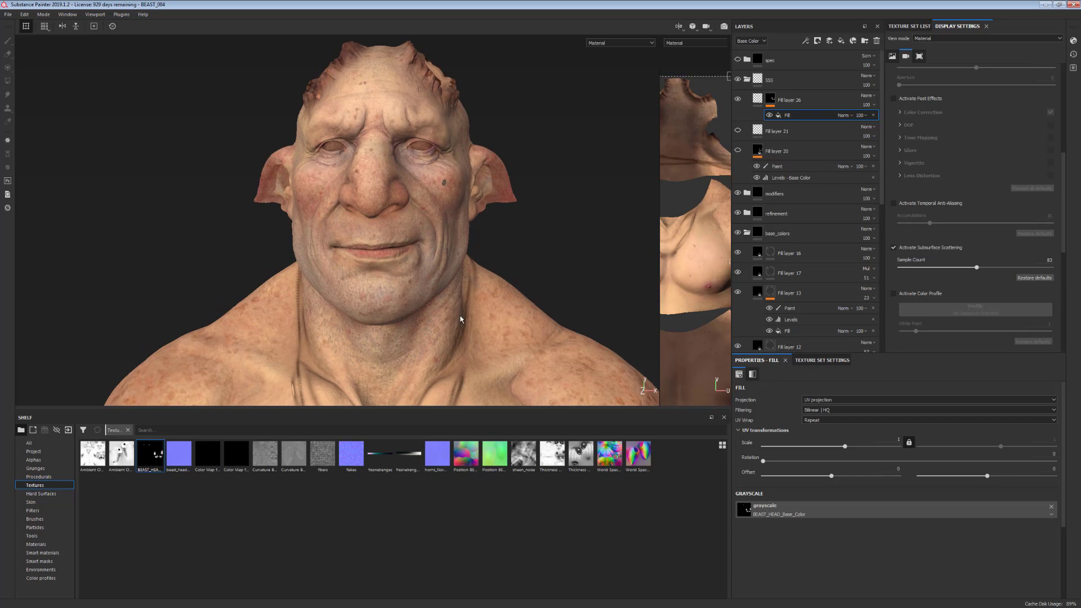
Step: Add a Levels effect to Fill layer 26's mask with the black point at 0.021
{"action": "right_click", "coordinate": [788, 115]}
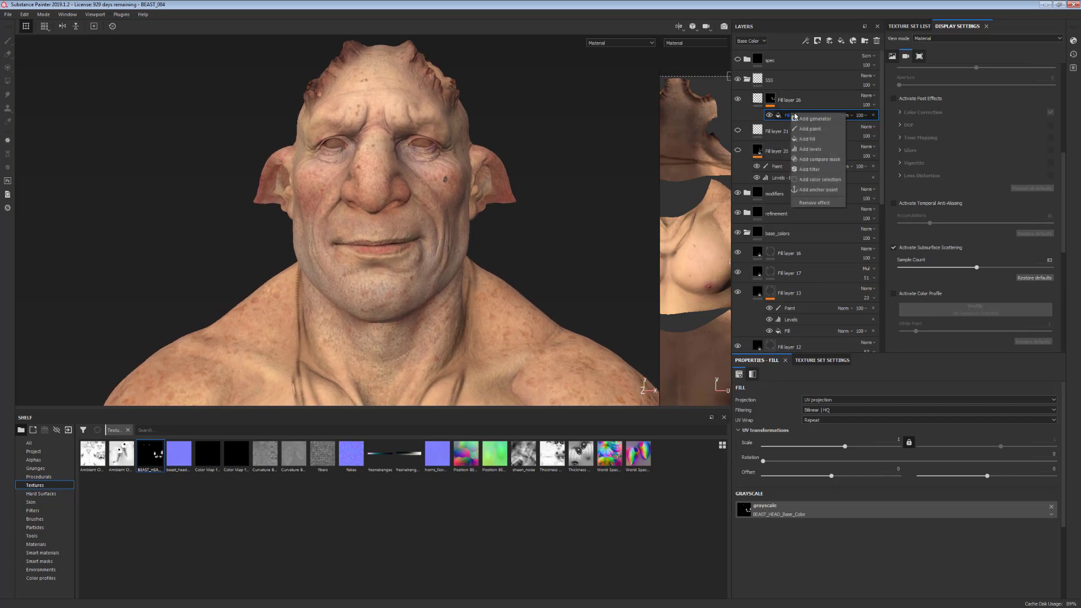
{"action": "left_click", "coordinate": [819, 149]}
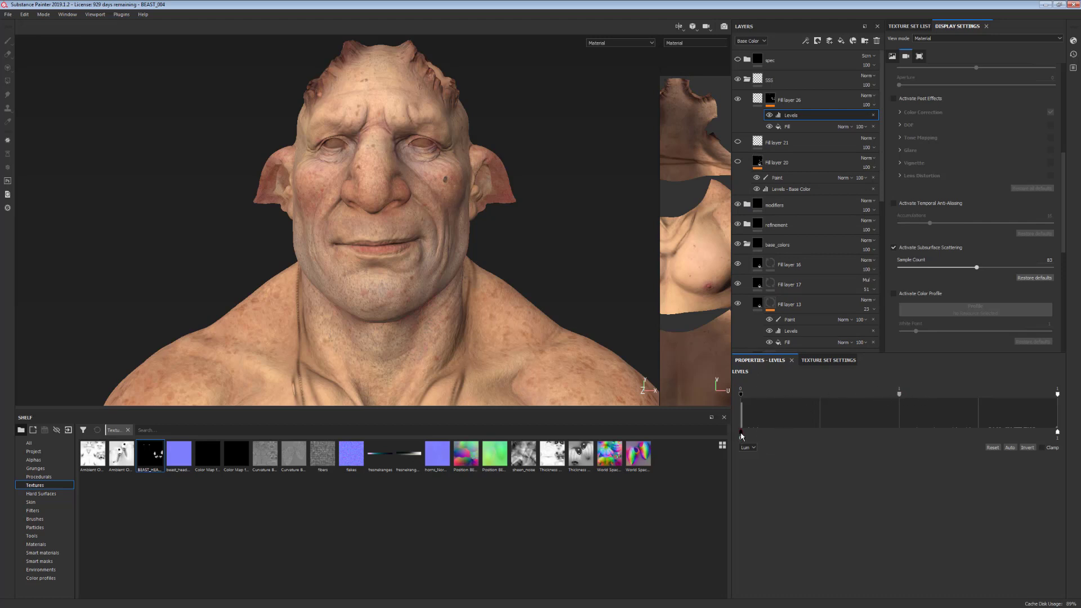
{"action": "left_click_drag", "start_coordinate": [741, 433], "coordinate": [755, 437]}
{"action": "left_click_drag", "start_coordinate": [755, 437], "coordinate": [742, 435]}
{"action": "left_click_drag", "start_coordinate": [416, 244], "coordinate": [368, 268], "text": "alt"}
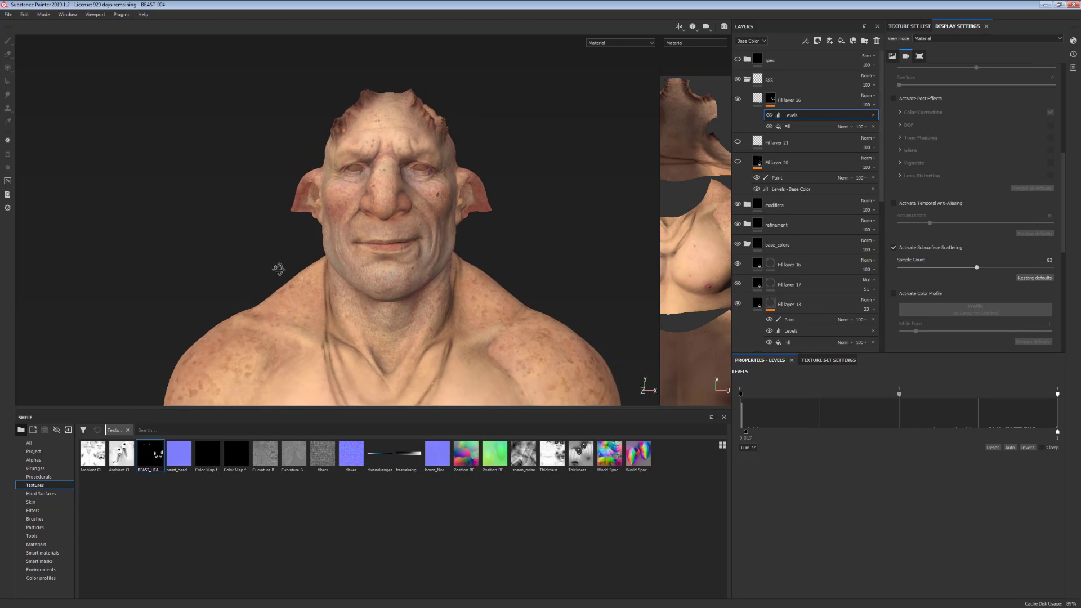
{"action": "left_click_drag", "start_coordinate": [753, 433], "coordinate": [756, 432]}
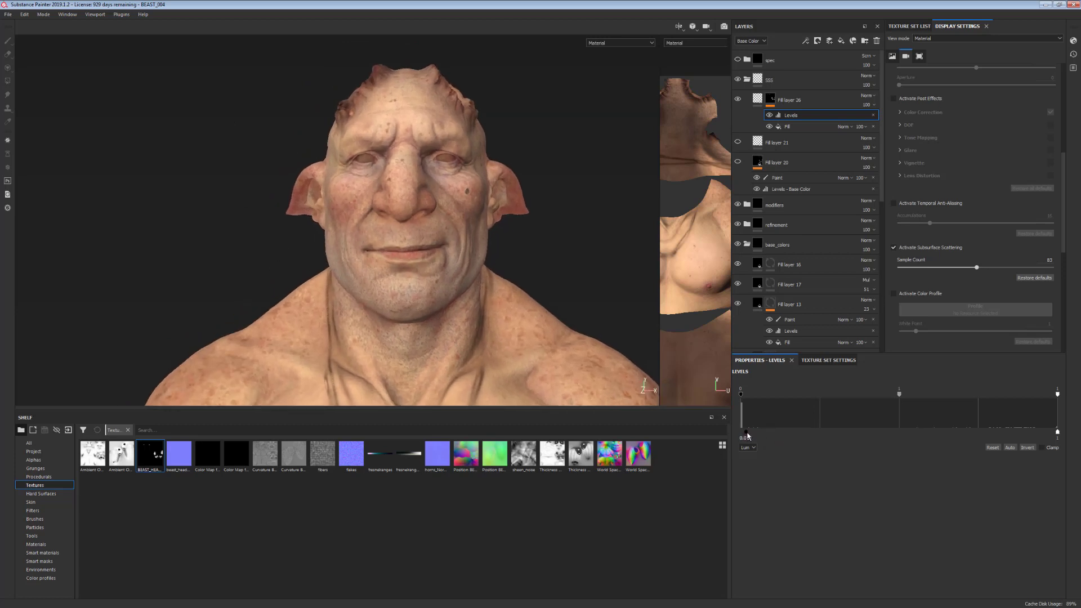
Step: Preview the Mask channel in the viewport while shifting the Levels black point
{"action": "left_click", "coordinate": [607, 44]}
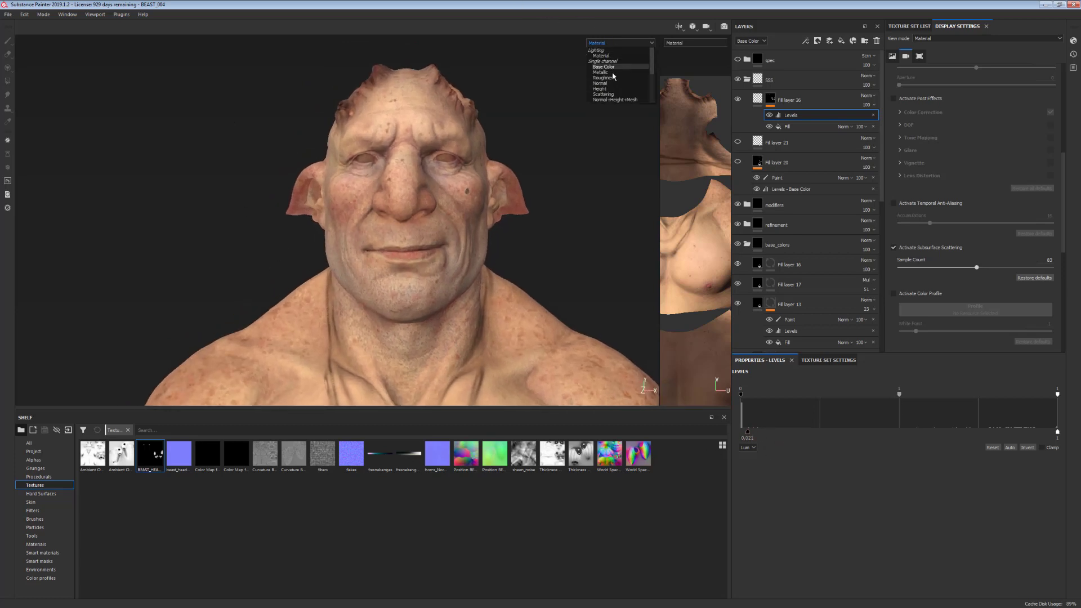
{"action": "scroll", "coordinate": [621, 90], "scroll_direction": "down", "scroll_amount": 2}
{"action": "scroll", "coordinate": [617, 90], "scroll_direction": "down", "scroll_amount": 2}
{"action": "scroll", "coordinate": [617, 89], "scroll_direction": "up", "scroll_amount": 2}
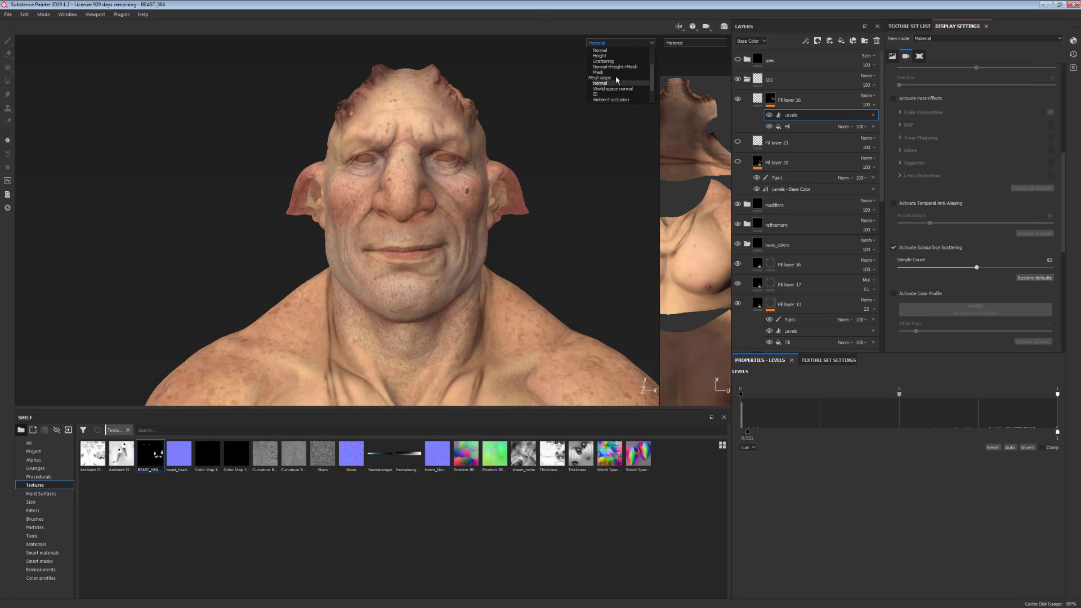
{"action": "scroll", "coordinate": [615, 80], "scroll_direction": "up", "scroll_amount": 1}
{"action": "left_click", "coordinate": [614, 78]}
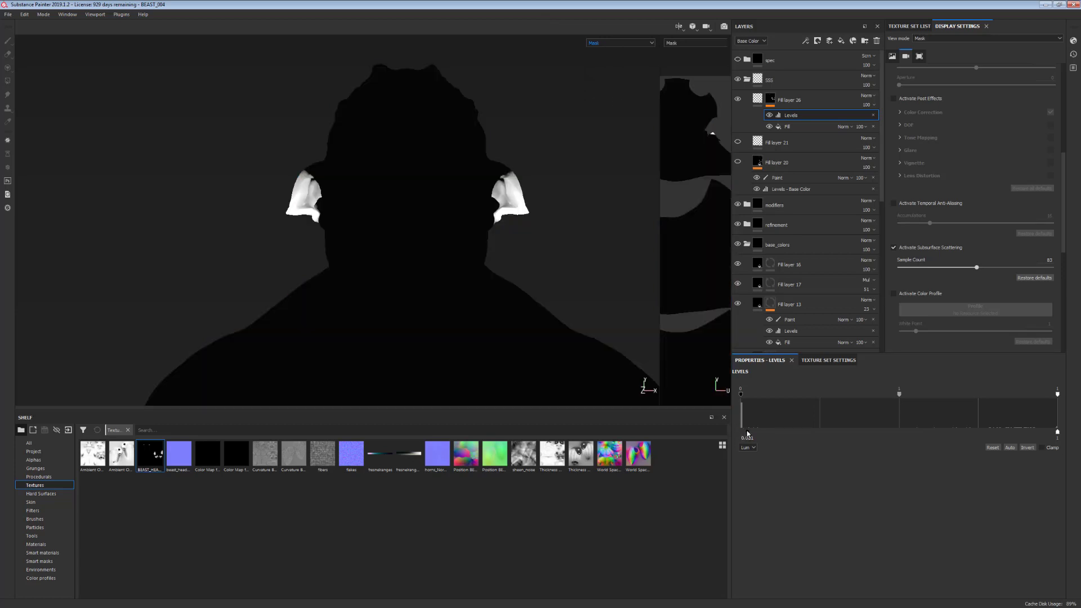
{"action": "mouse_move", "coordinate": [747, 434]}
{"action": "left_mouse_down"}
{"action": "mouse_move", "coordinate": [929, 432]}
{"action": "mouse_move", "coordinate": [744, 434]}
{"action": "mouse_move", "coordinate": [763, 425]}
{"action": "left_mouse_up"}
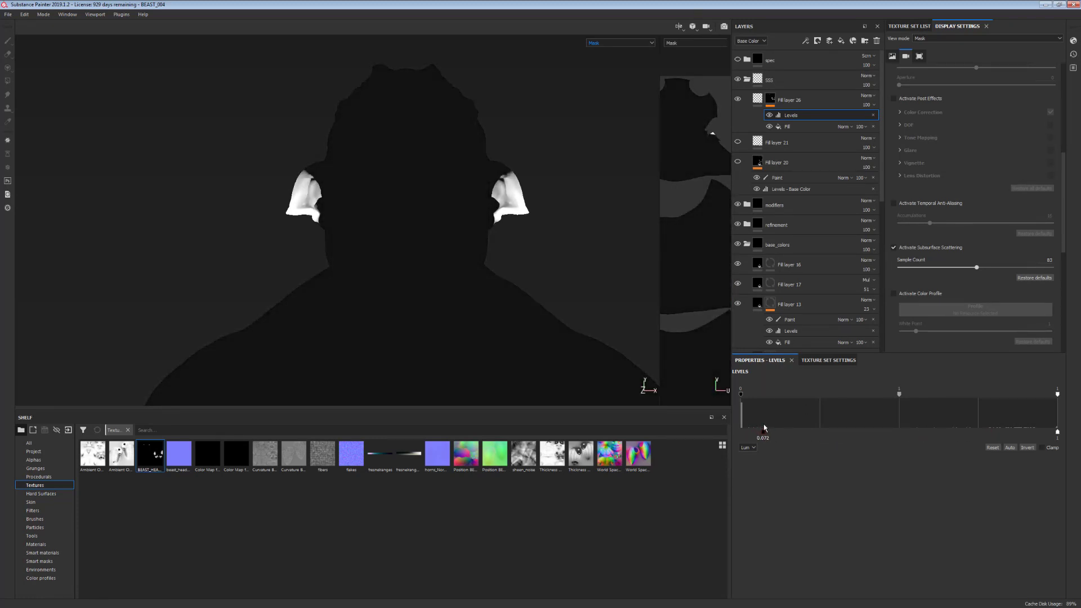
{"action": "scroll", "coordinate": [541, 221], "scroll_direction": "up", "scroll_amount": 1}
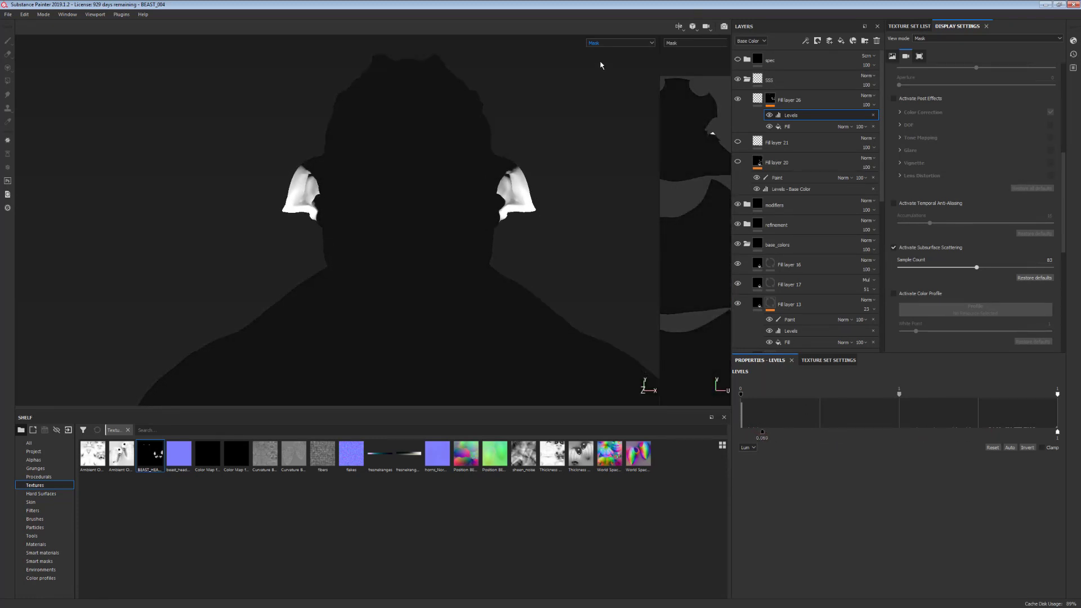
Step: Return the viewport to Material and fine-tune the Levels black point near zero
{"action": "left_click", "coordinate": [629, 44]}
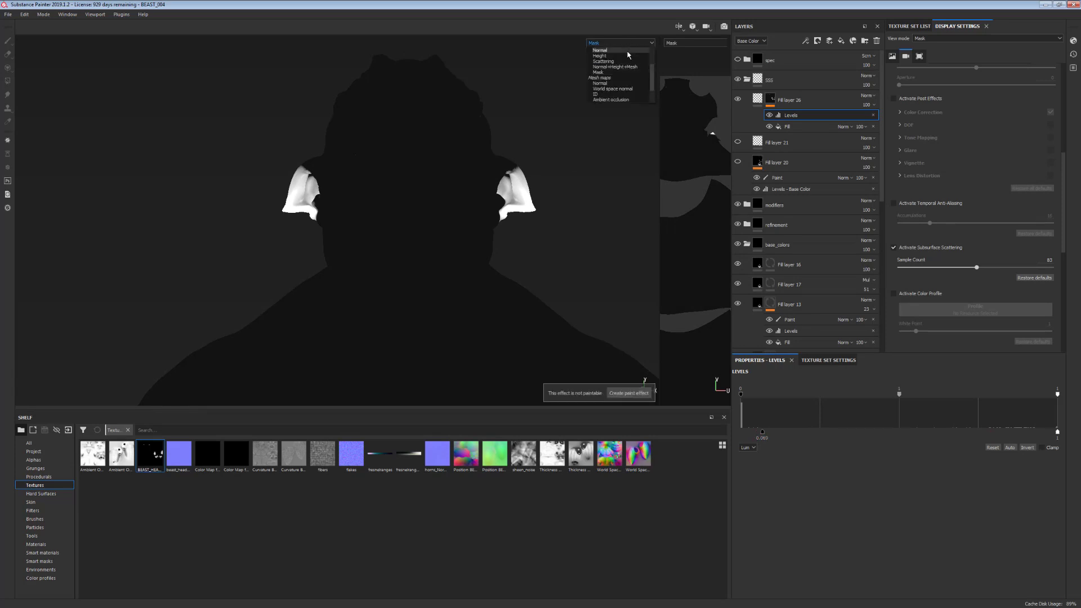
{"action": "scroll", "coordinate": [629, 51], "scroll_direction": "down", "scroll_amount": 2}
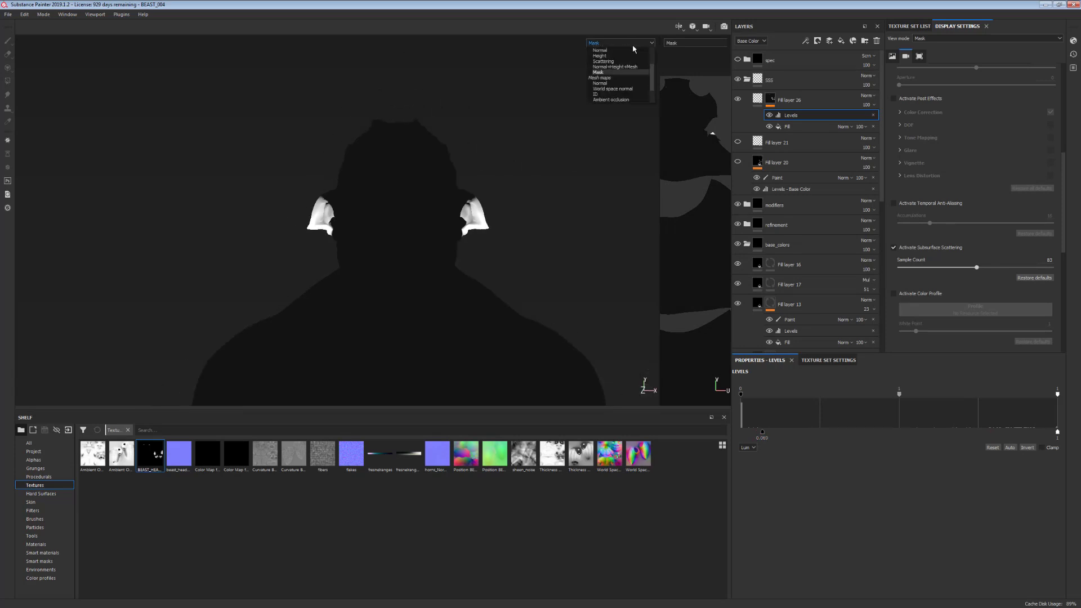
{"action": "scroll", "coordinate": [653, 75], "scroll_direction": "up", "scroll_amount": 2}
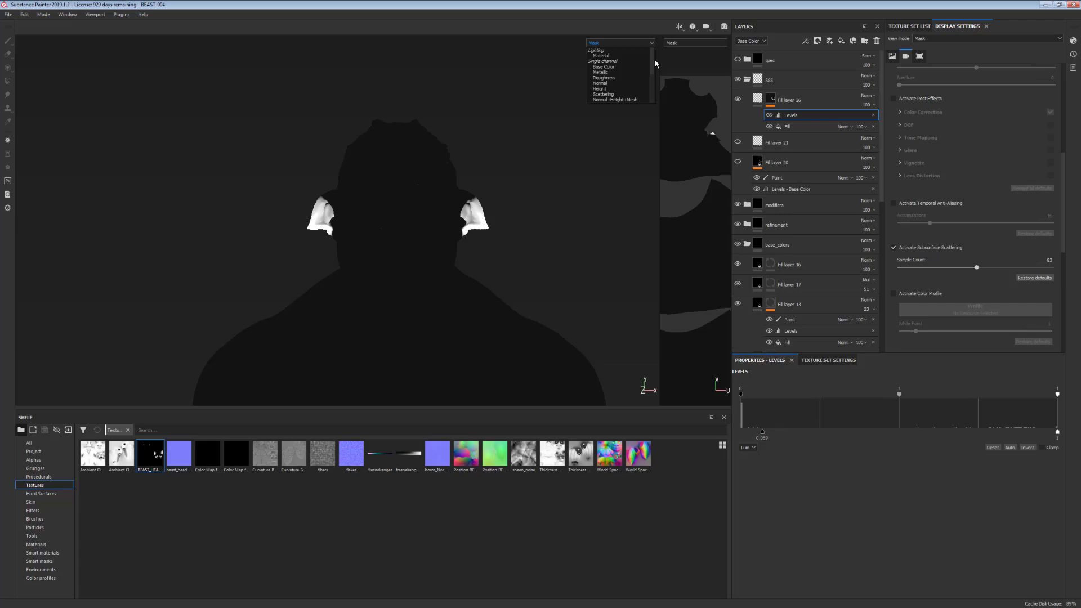
{"action": "left_click", "coordinate": [623, 56]}
{"action": "scroll", "coordinate": [543, 218], "scroll_direction": "up", "scroll_amount": 1}
{"action": "scroll", "coordinate": [636, 338], "scroll_direction": "up", "scroll_amount": 3}
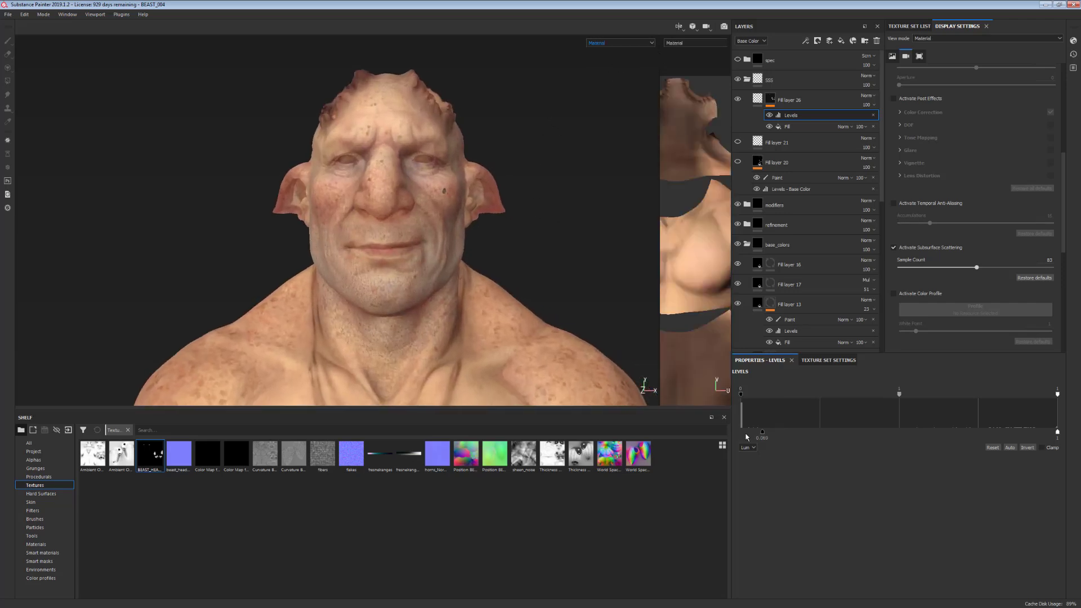
{"action": "left_click_drag", "start_coordinate": [761, 432], "coordinate": [748, 434]}
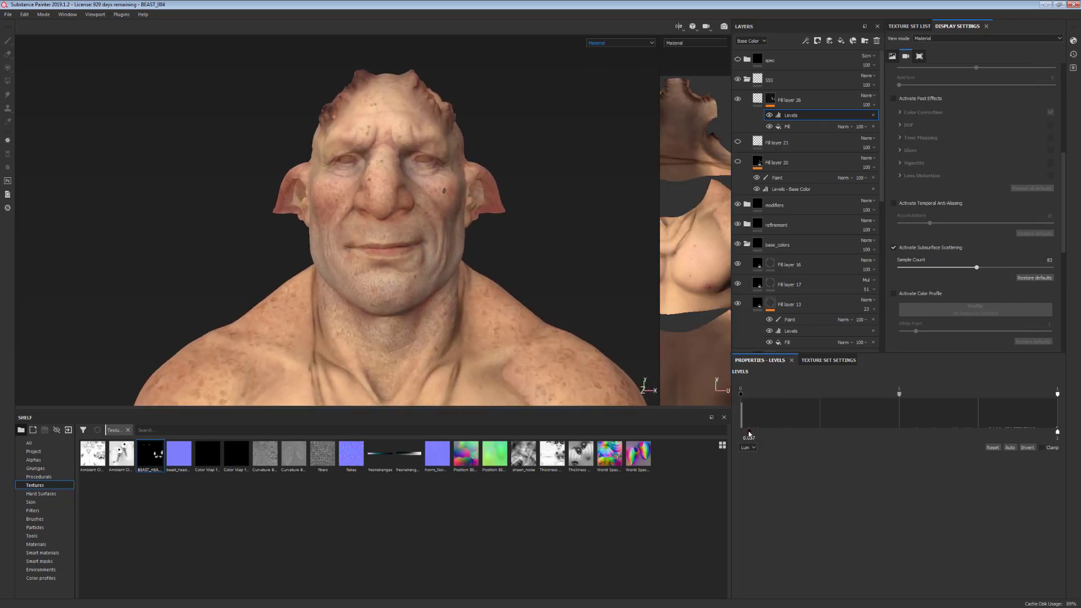